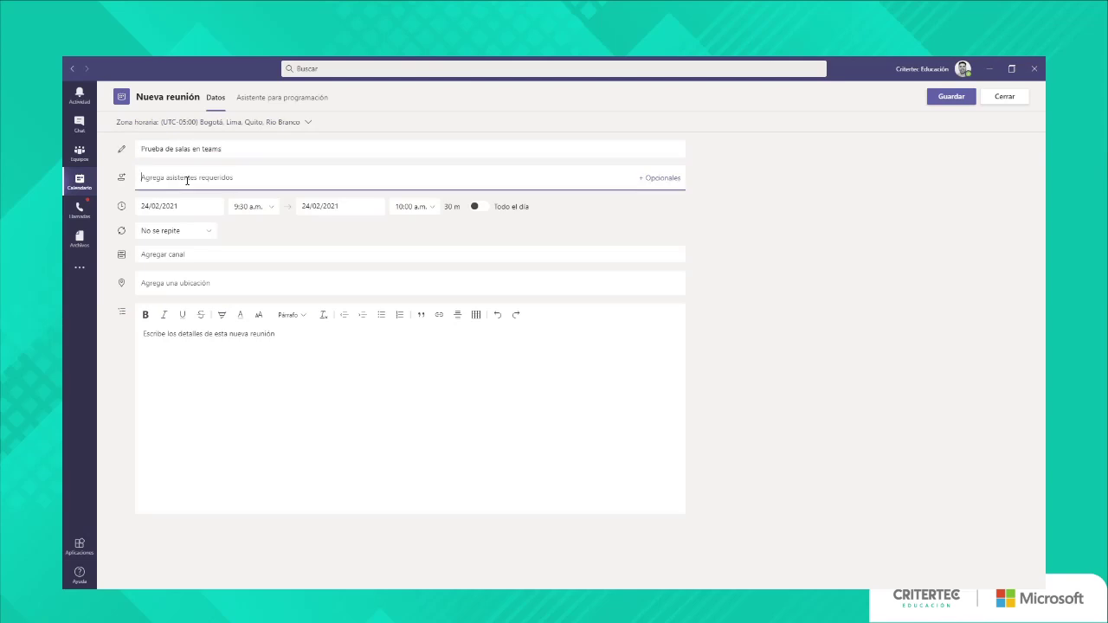
Find the colleague by name and add them as a required attendee of the new meeting.
text(jor)
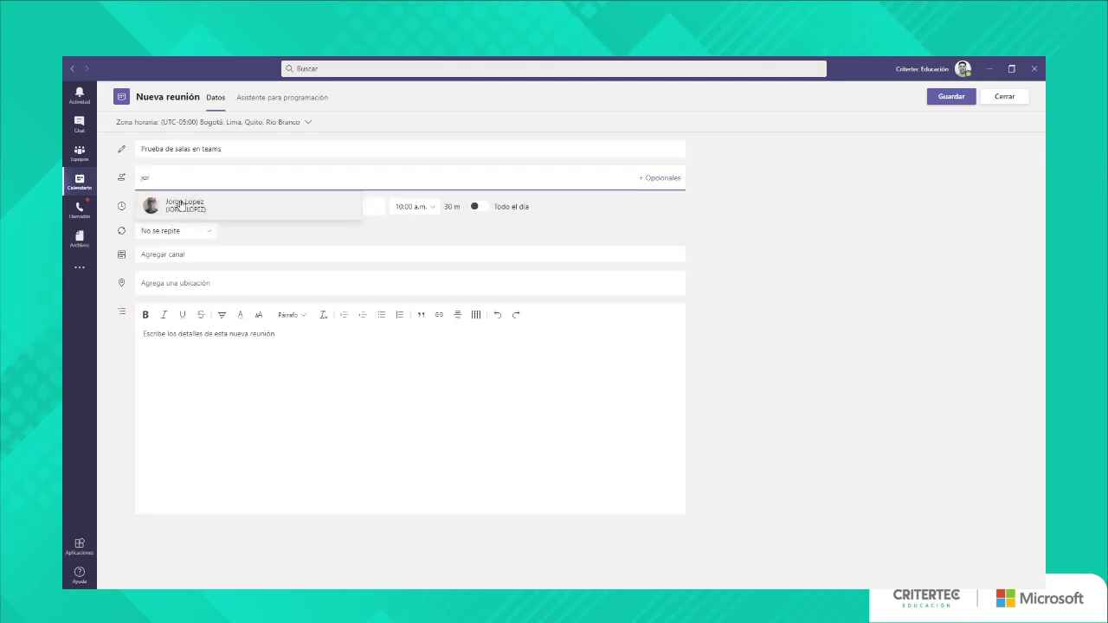
click(174, 206)
Assign the meeting to the Microsoft channel of the Proyectos team.
click(179, 270)
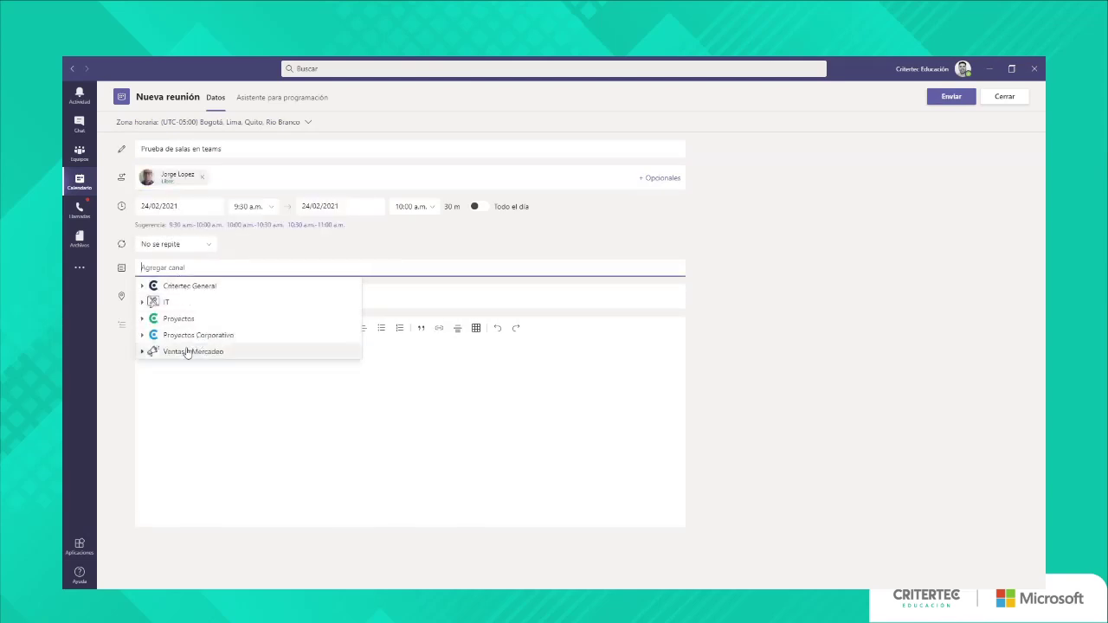
click(144, 319)
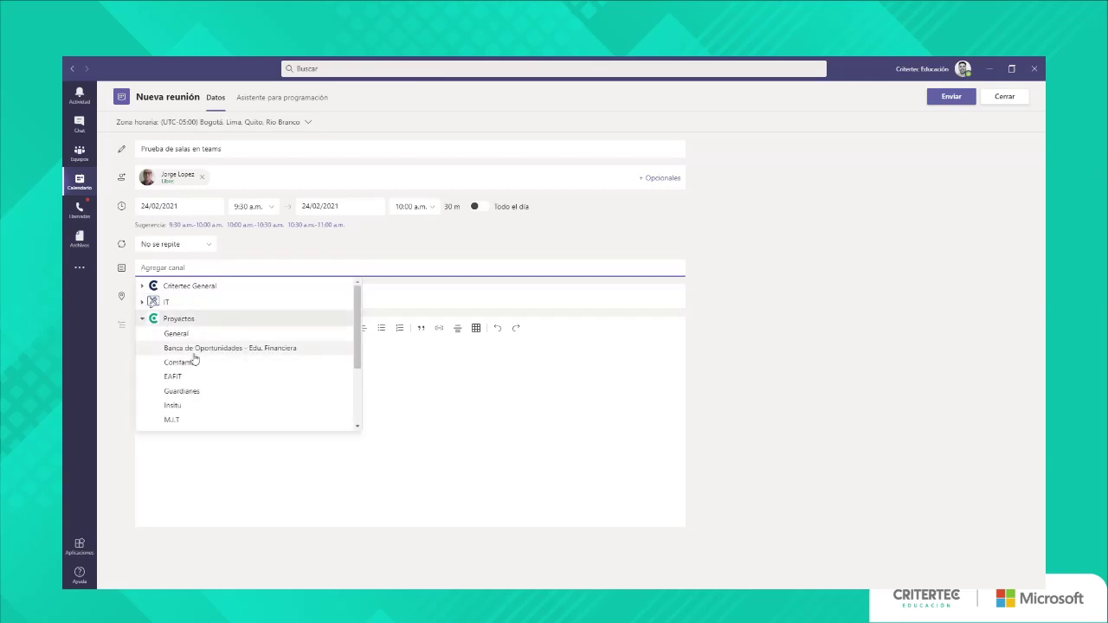
scroll(212, 362, down, 2)
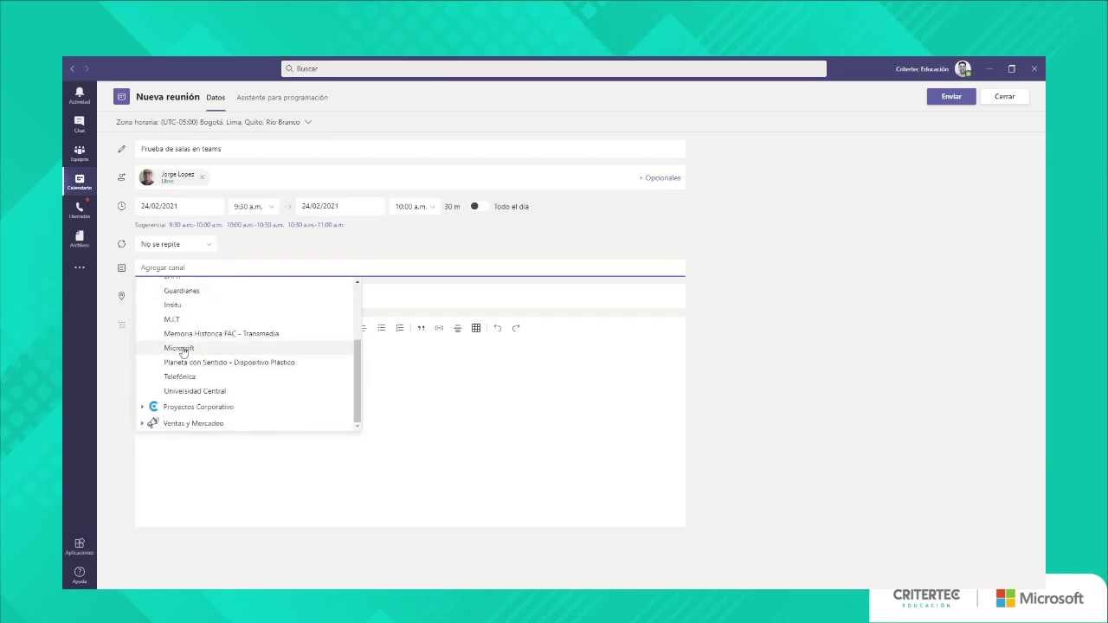
click(186, 348)
click(183, 348)
Enter "Reunión para realizar una prueba de las salas en teams" as the meeting details and send the invitation.
text(Reunión para realizar una prueba de las salas)
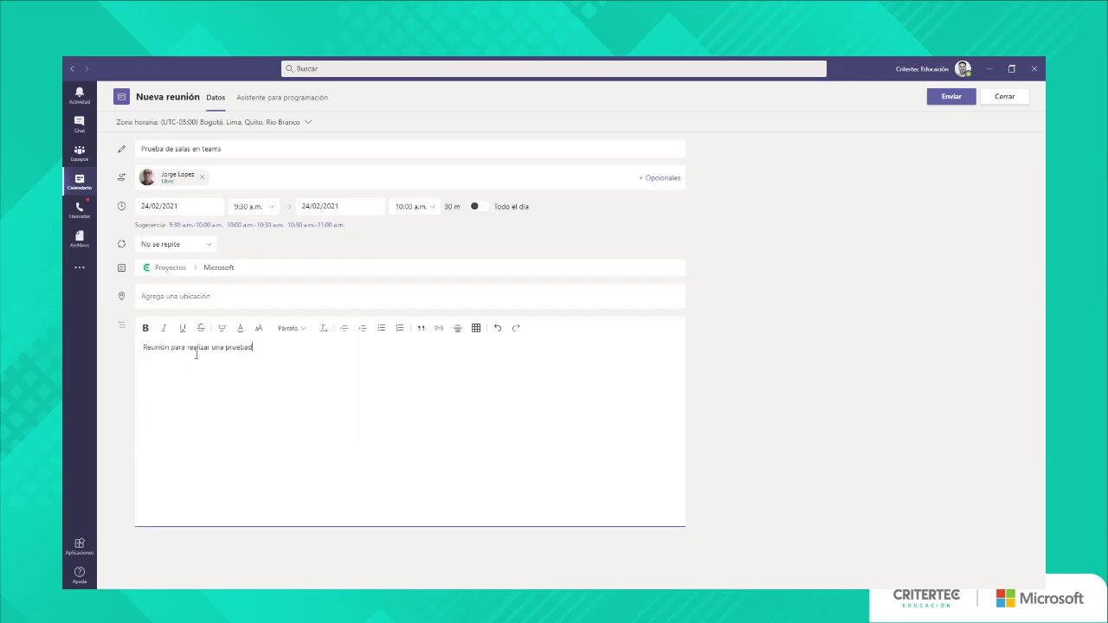
text( en teams)
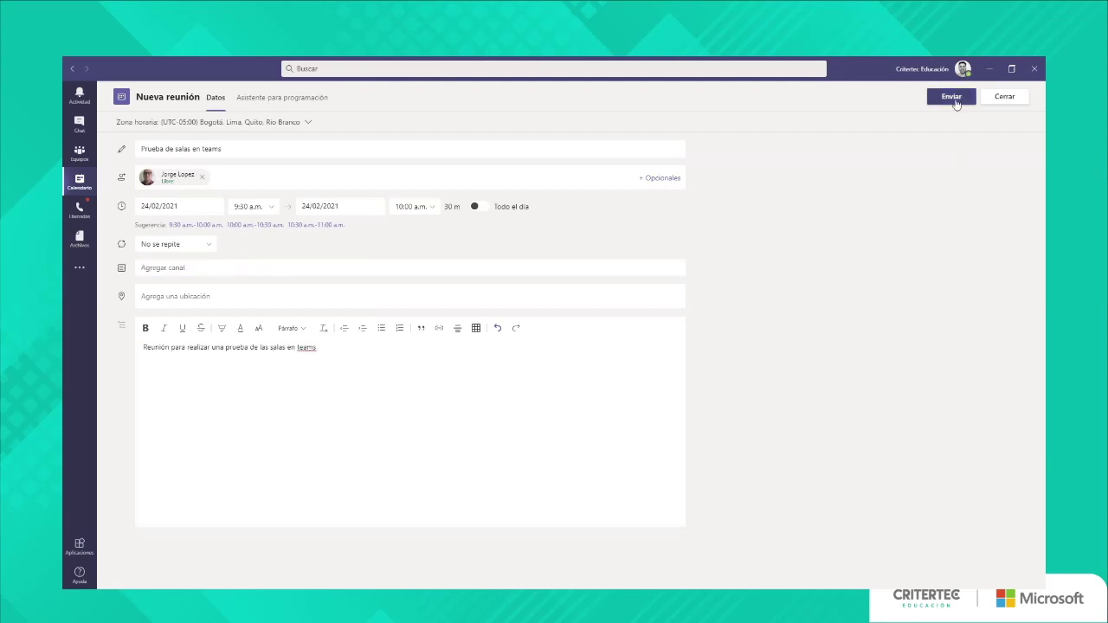
click(956, 97)
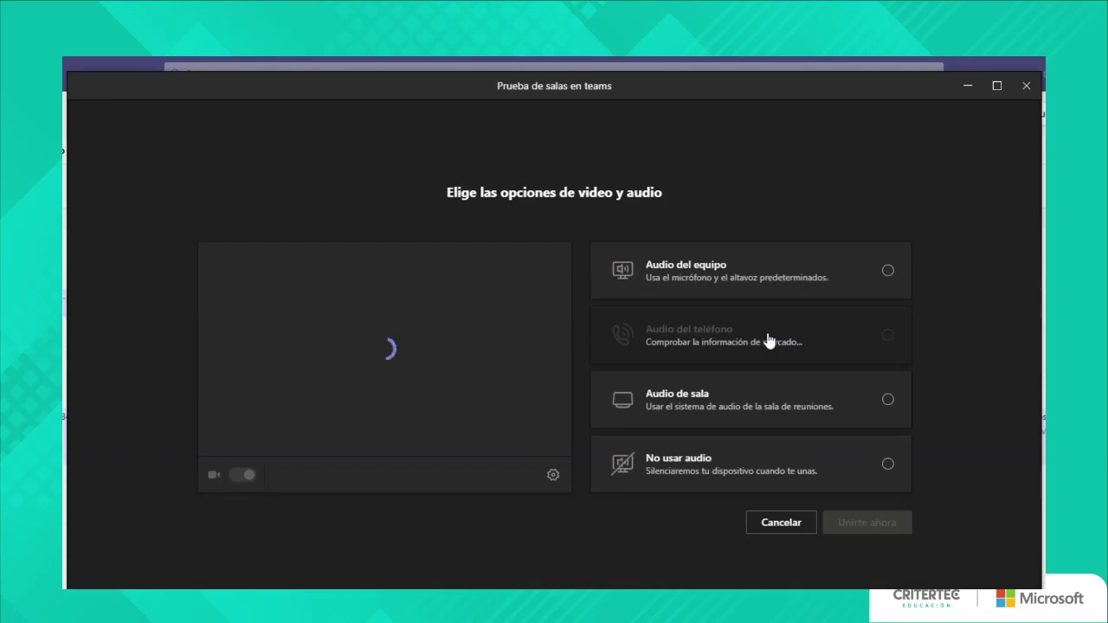
Join the meeting "Prueba de salas en teams" using computer audio.
click(885, 272)
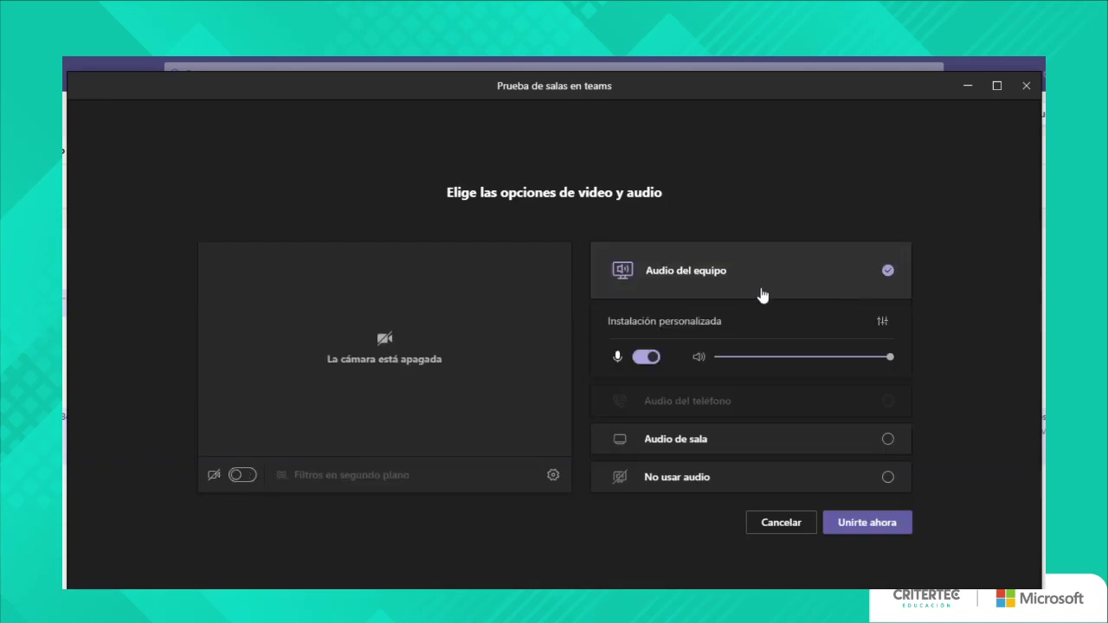
click(880, 525)
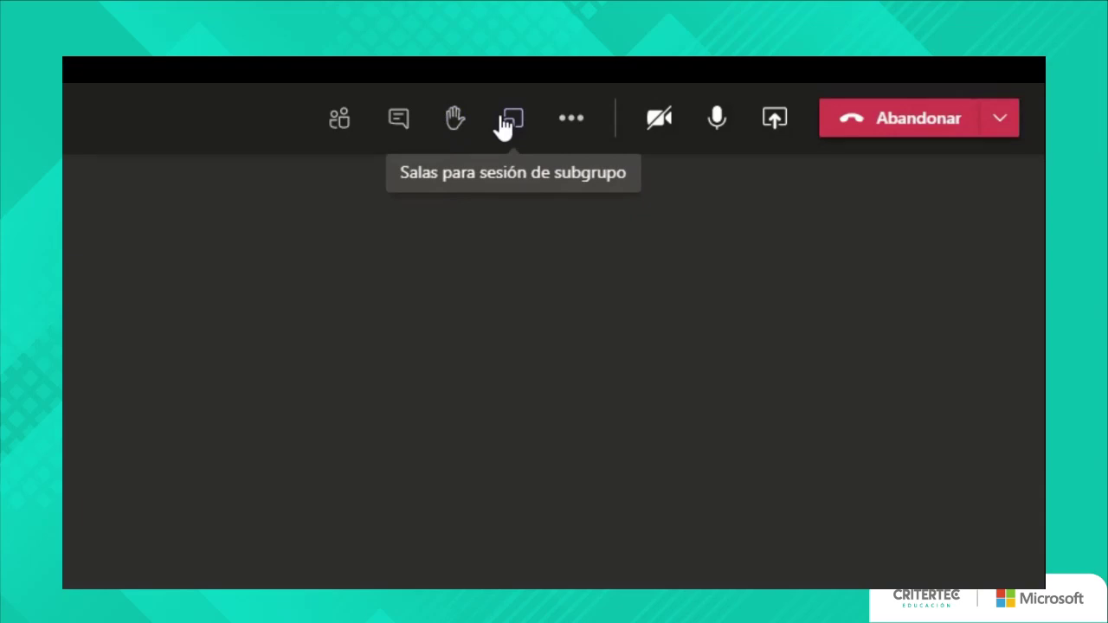
Create 2 breakout rooms with participants assigned automatically.
click(506, 124)
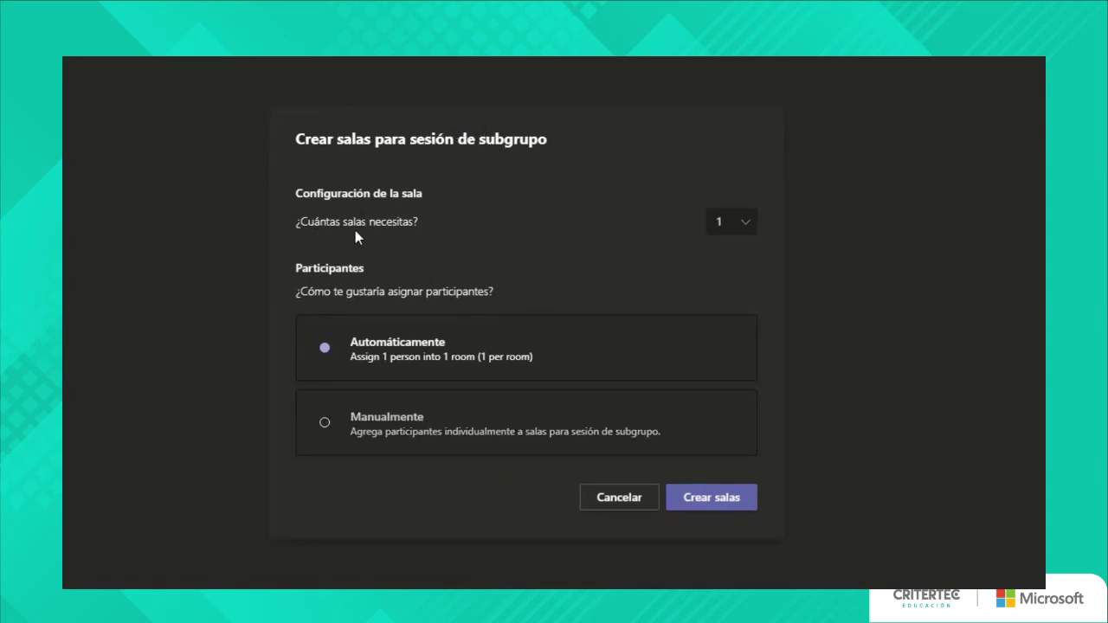
click(742, 227)
drag(754, 254, 746, 205)
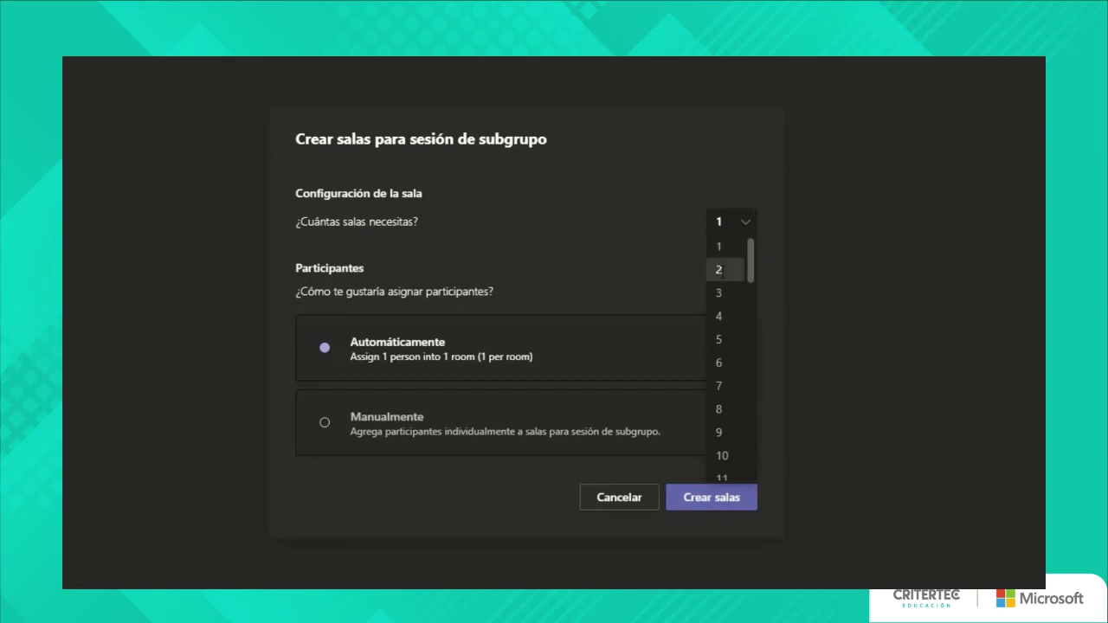
click(718, 270)
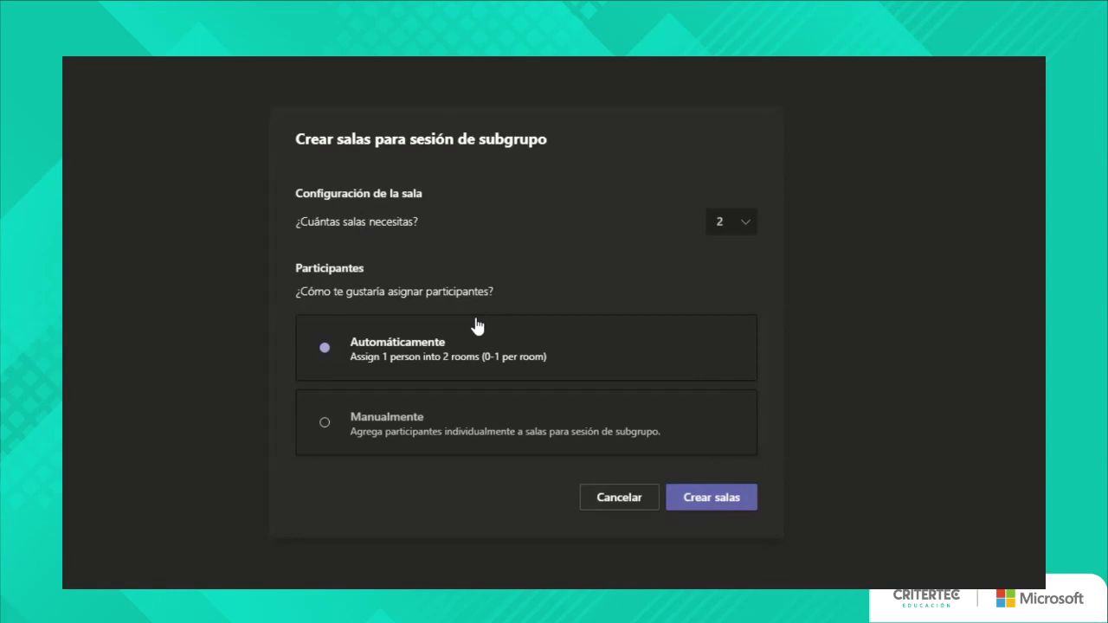
click(736, 500)
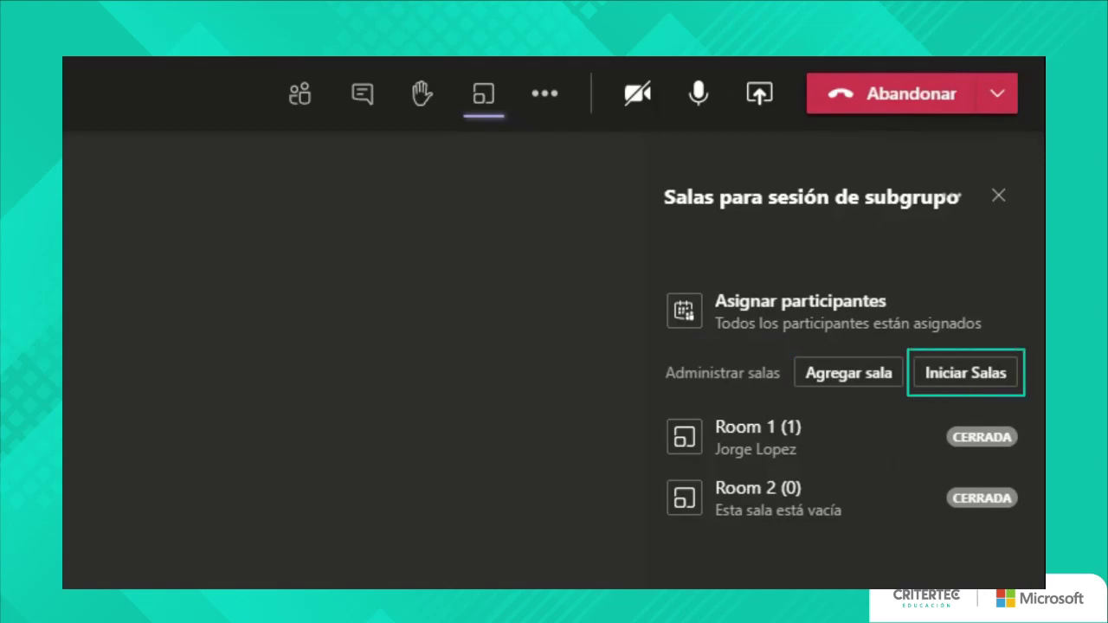
Rename the breakout room Room 1 as "Grupo Matemáticas 1".
click(995, 438)
click(995, 440)
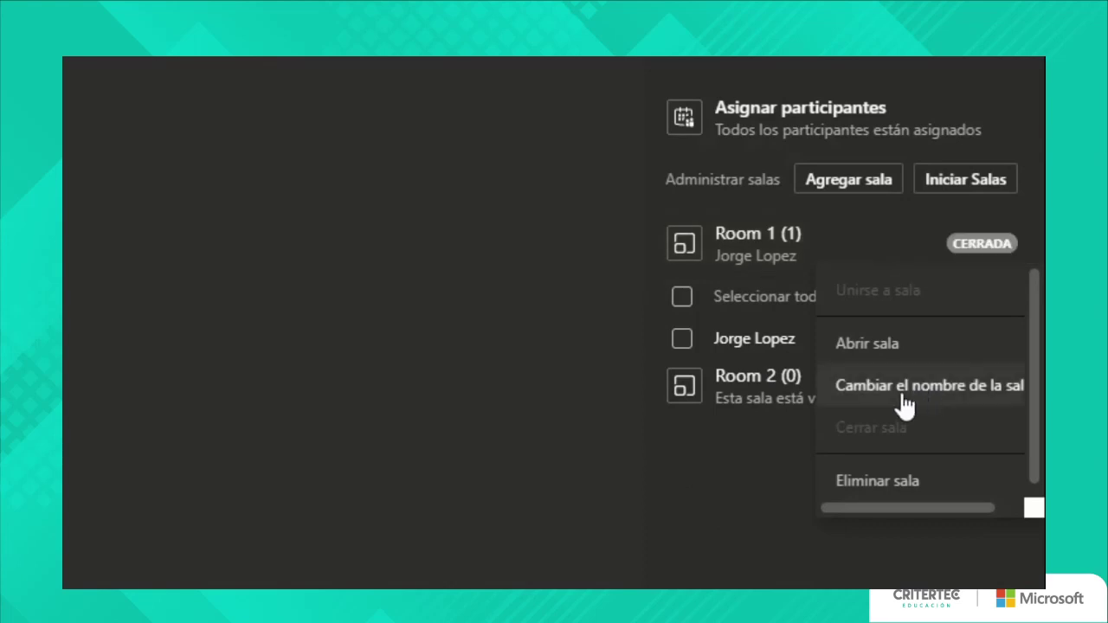
click(879, 400)
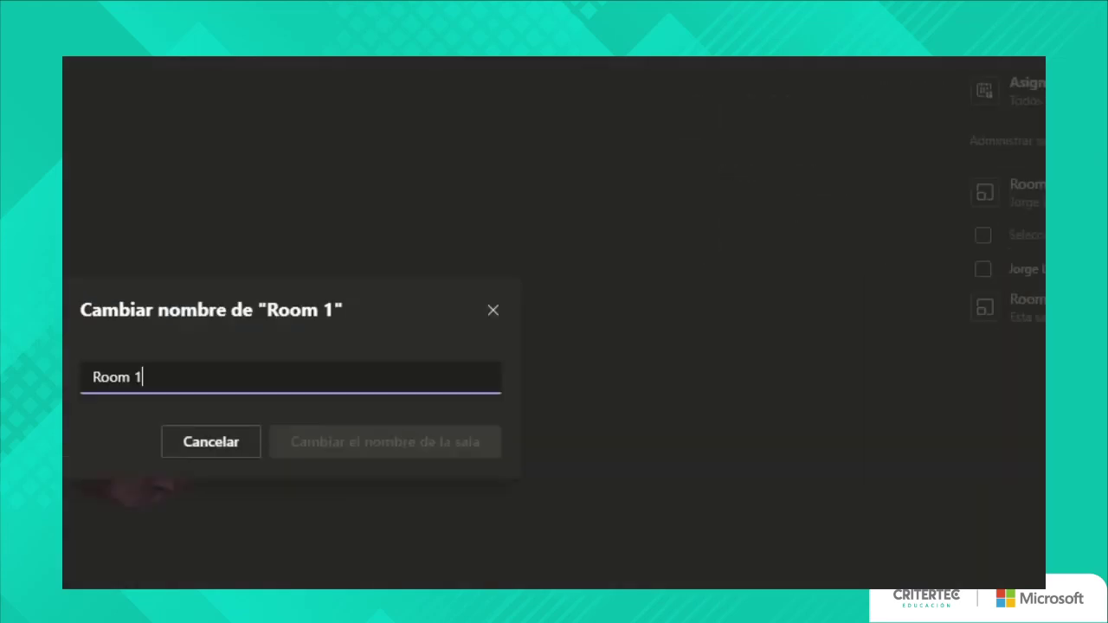
drag(506, 310, 401, 321)
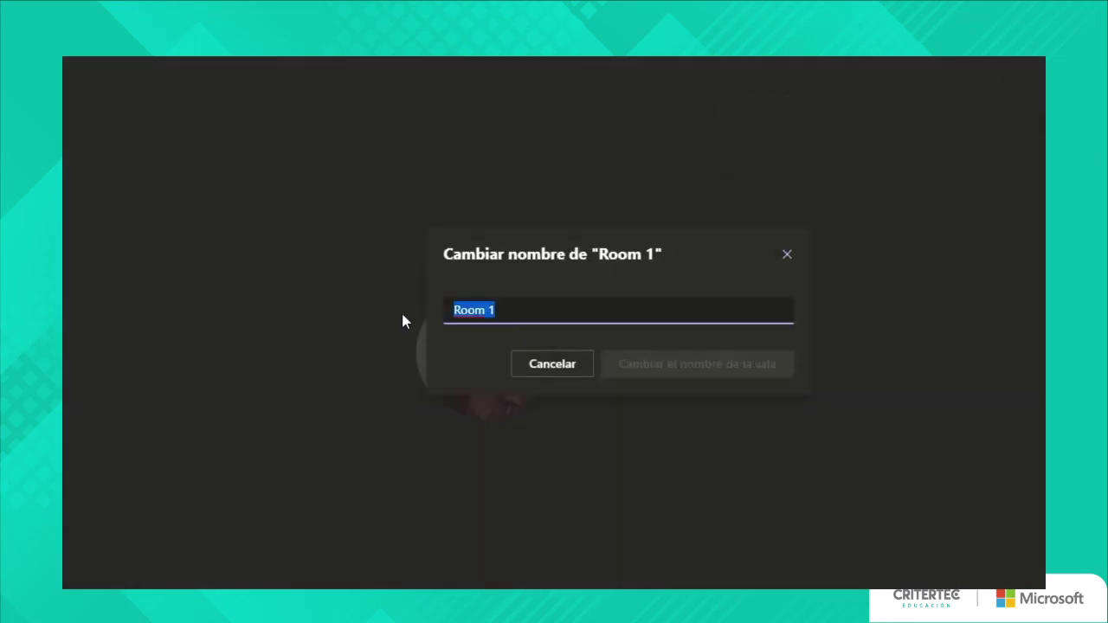
text(Grupo)
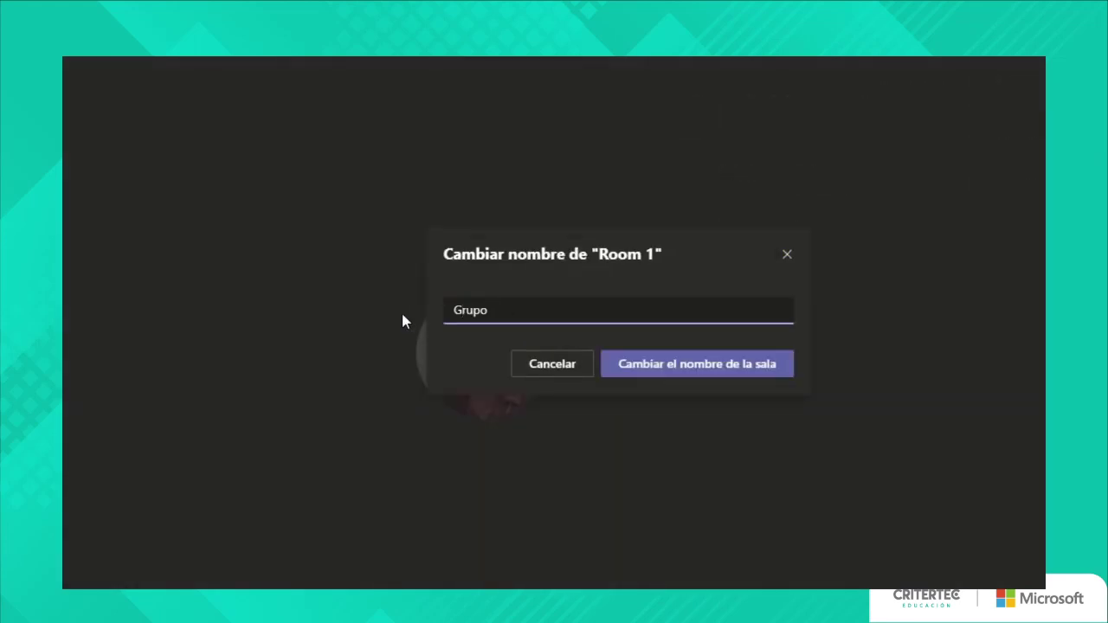
text( Matemáticas 1)
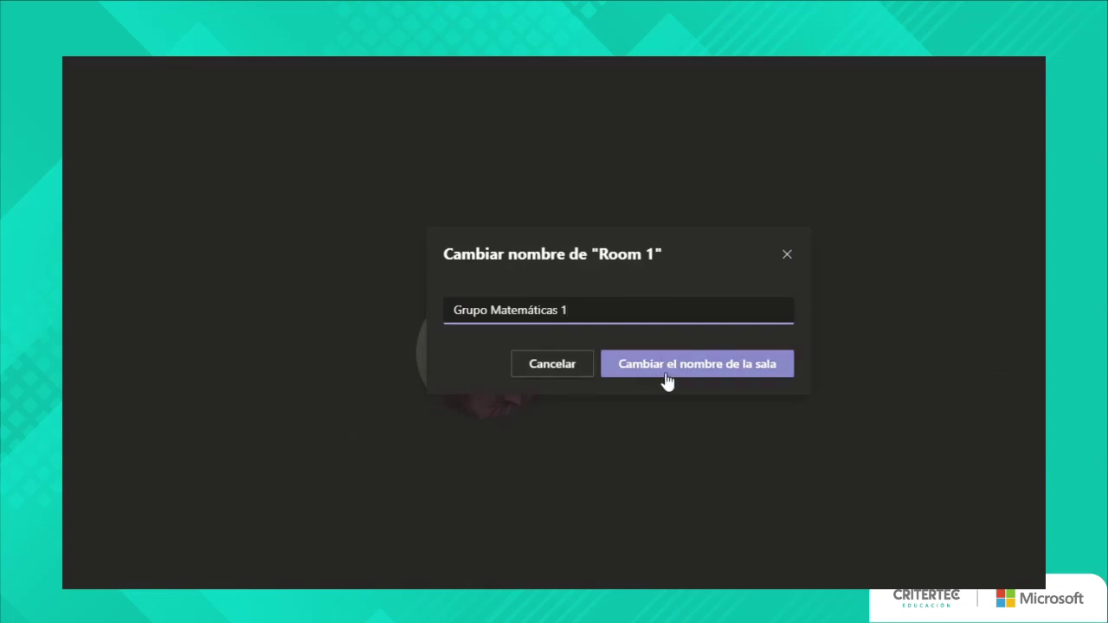
click(663, 371)
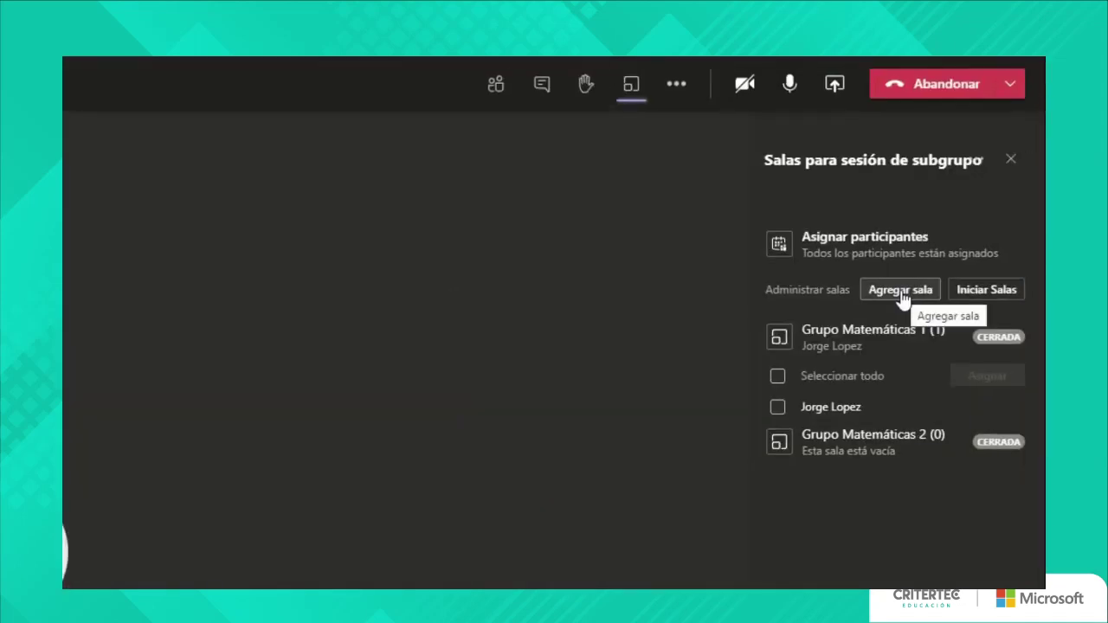
Add a third breakout room and delete it again.
click(904, 297)
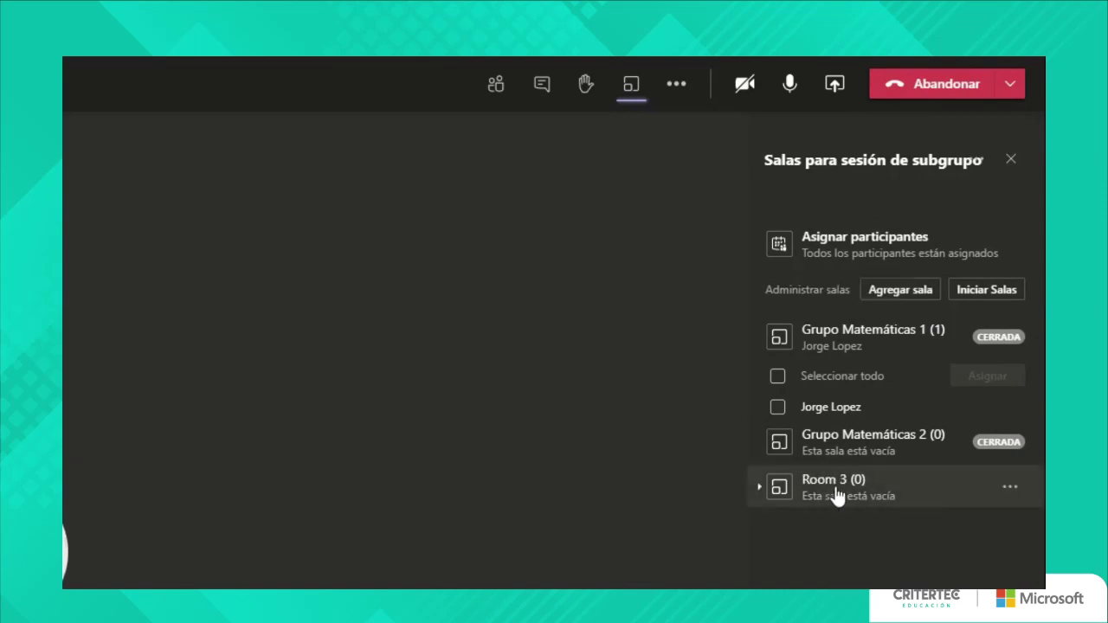
click(1007, 489)
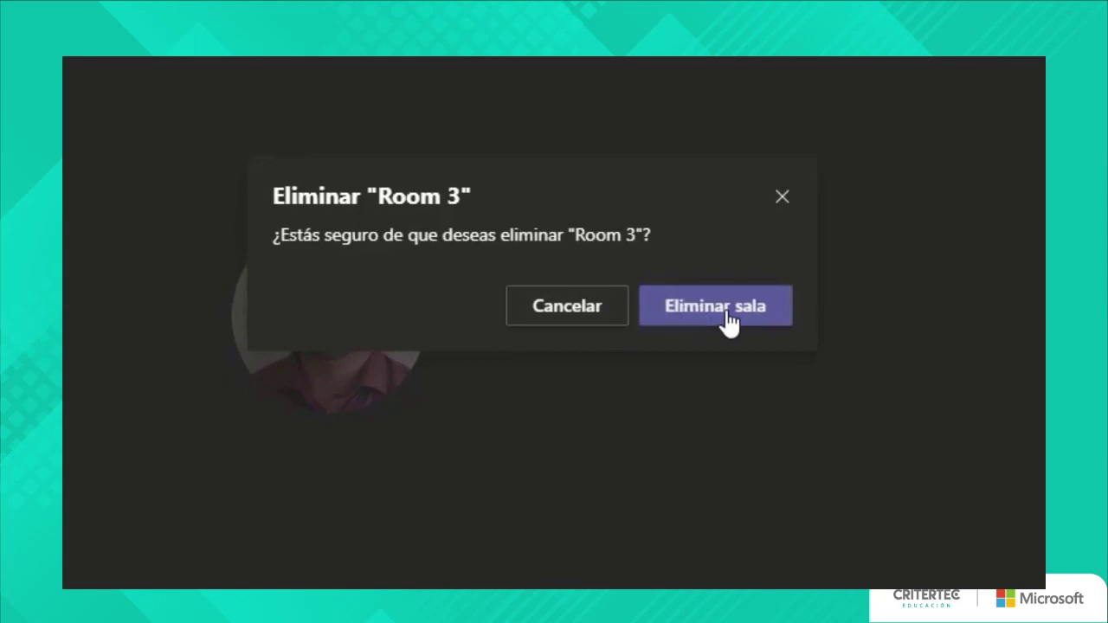
click(727, 317)
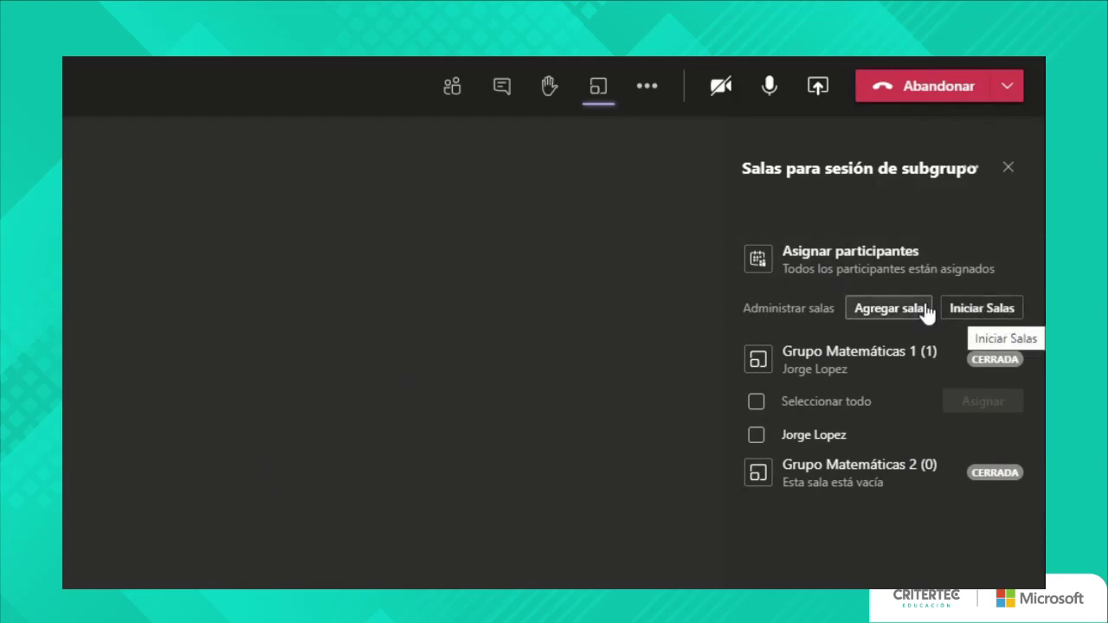
Start the breakout rooms and join the Grupo Matemáticas 1 room.
click(984, 310)
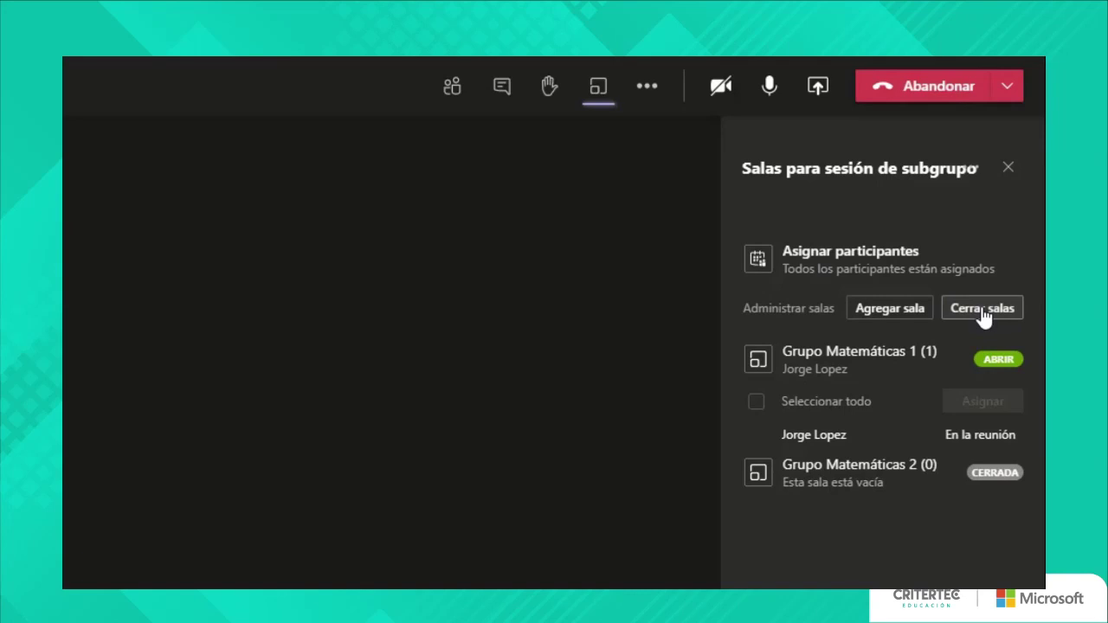
click(1009, 369)
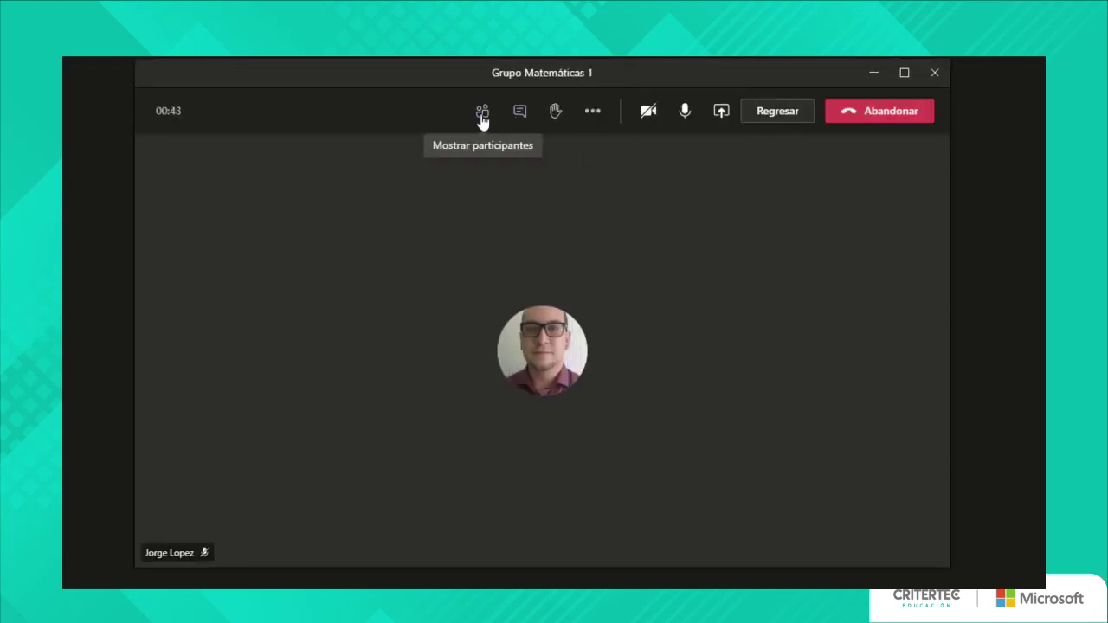
Examine the chat and the additional meeting actions available inside the Grupo Matemáticas 1 room.
click(520, 112)
click(520, 112)
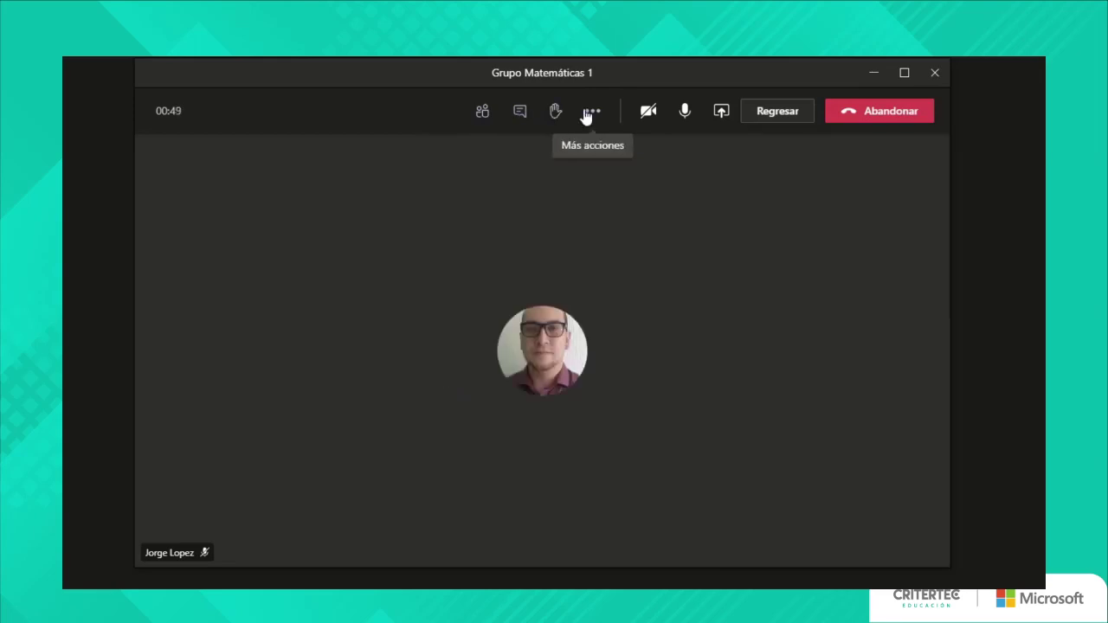
click(592, 111)
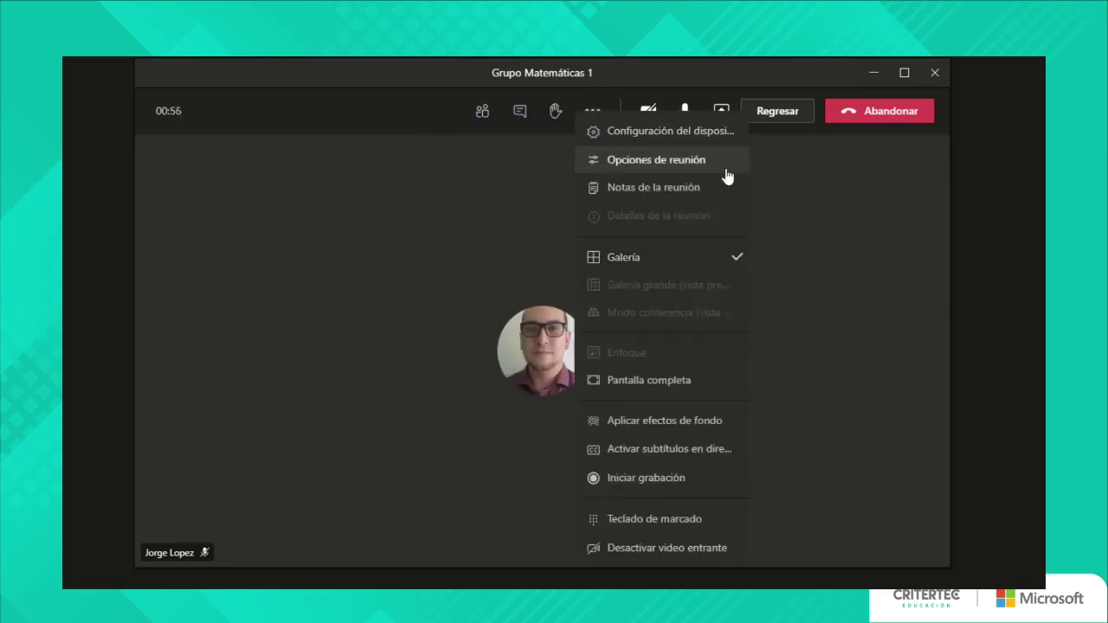
click(594, 110)
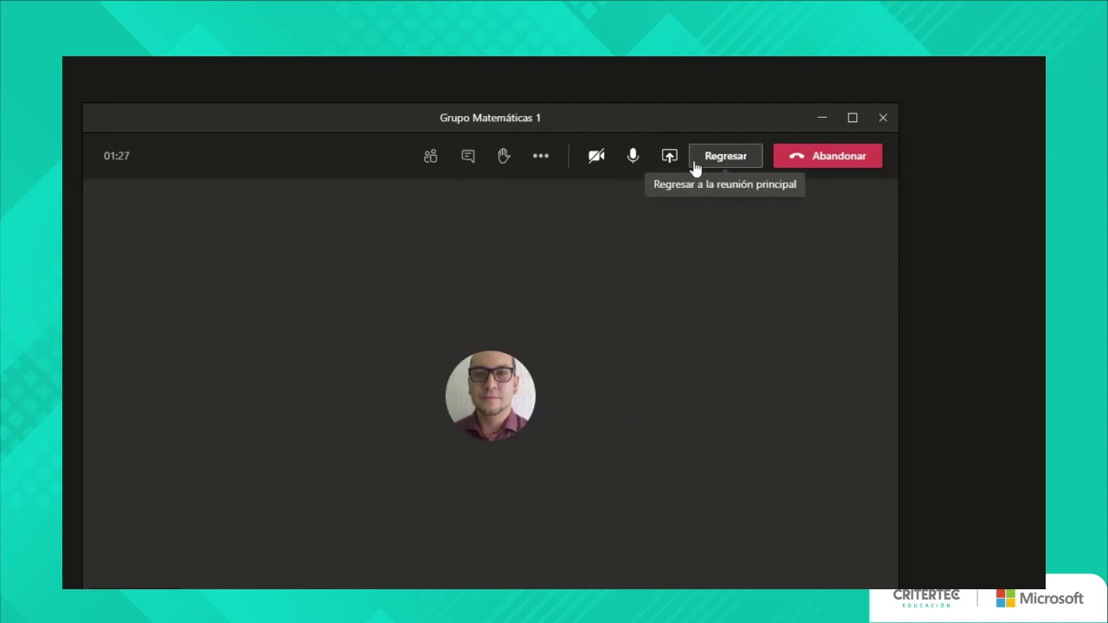
Return to the main meeting and close the breakout rooms.
click(727, 164)
click(727, 165)
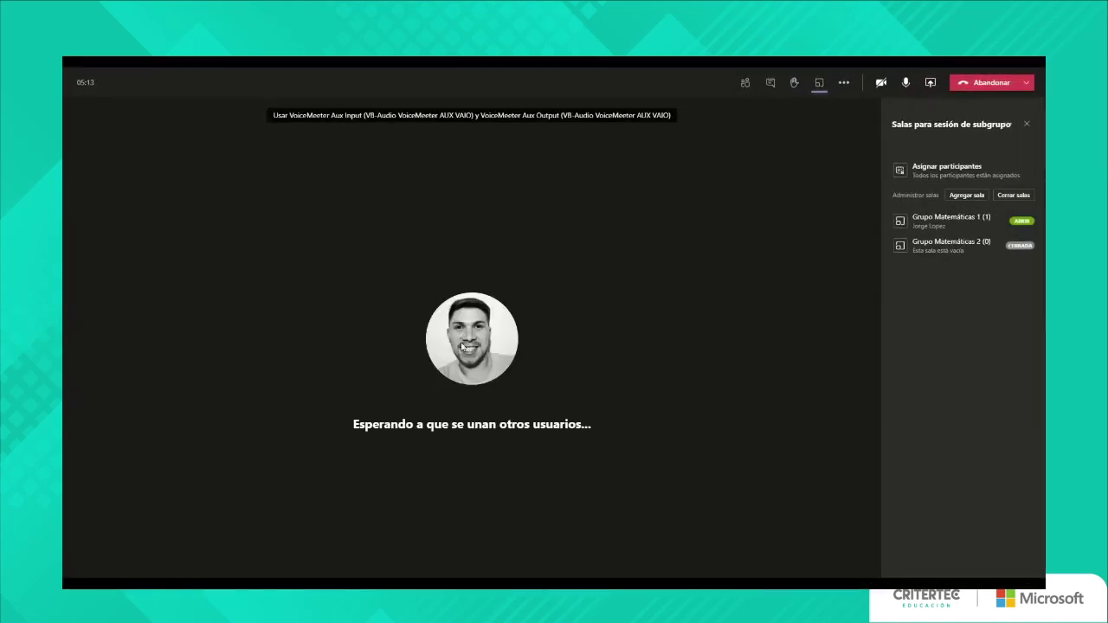
click(1014, 194)
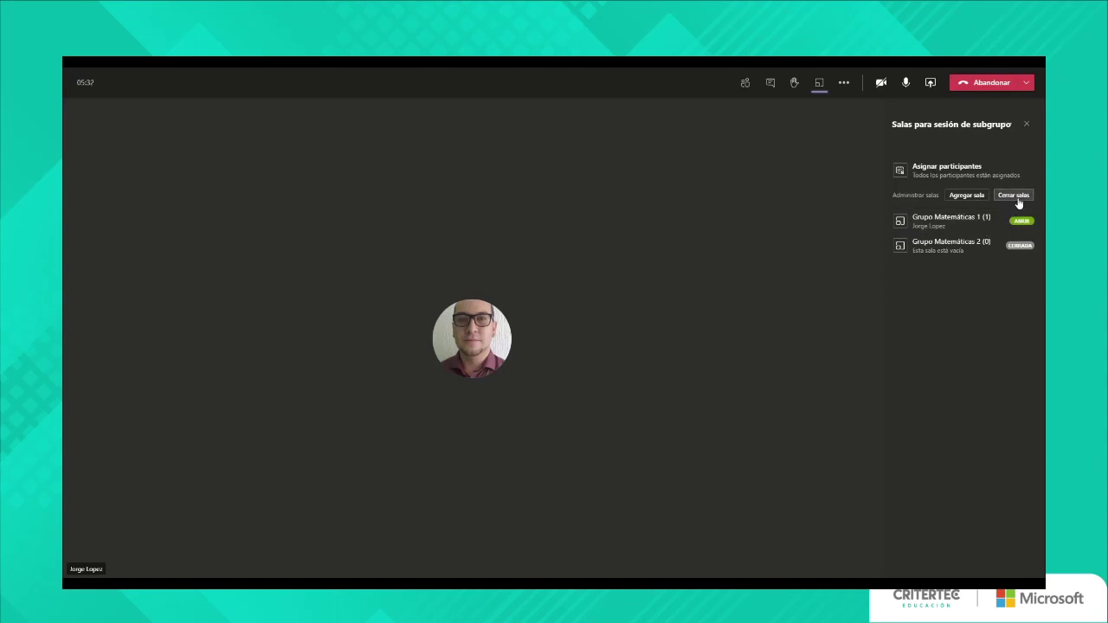
click(1017, 198)
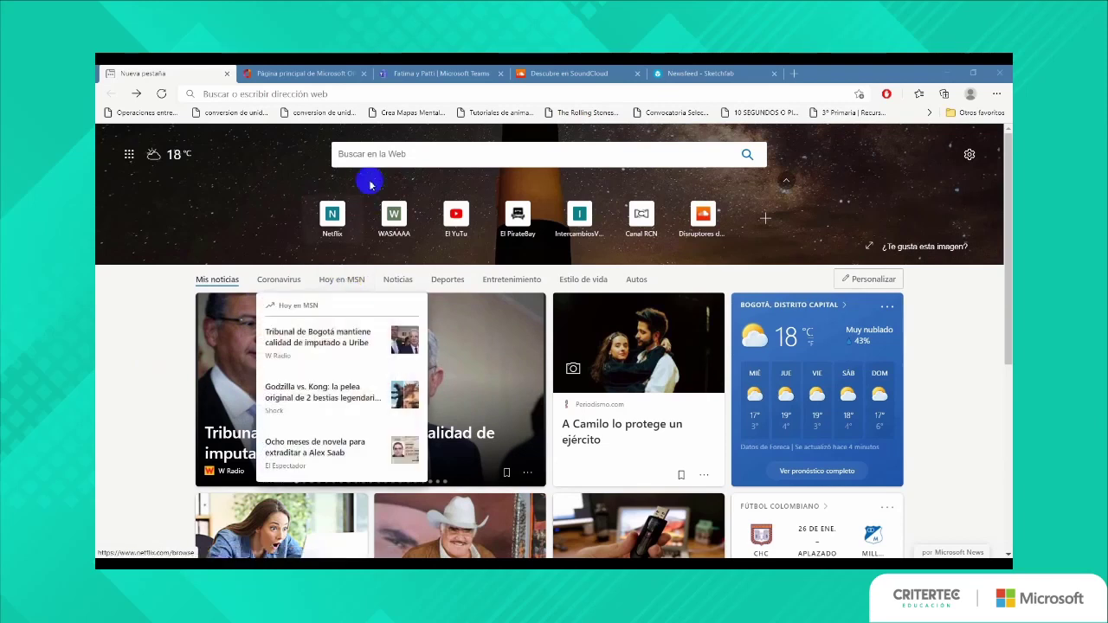
Switch to the Edge browser and search the web for "office 365".
click(401, 156)
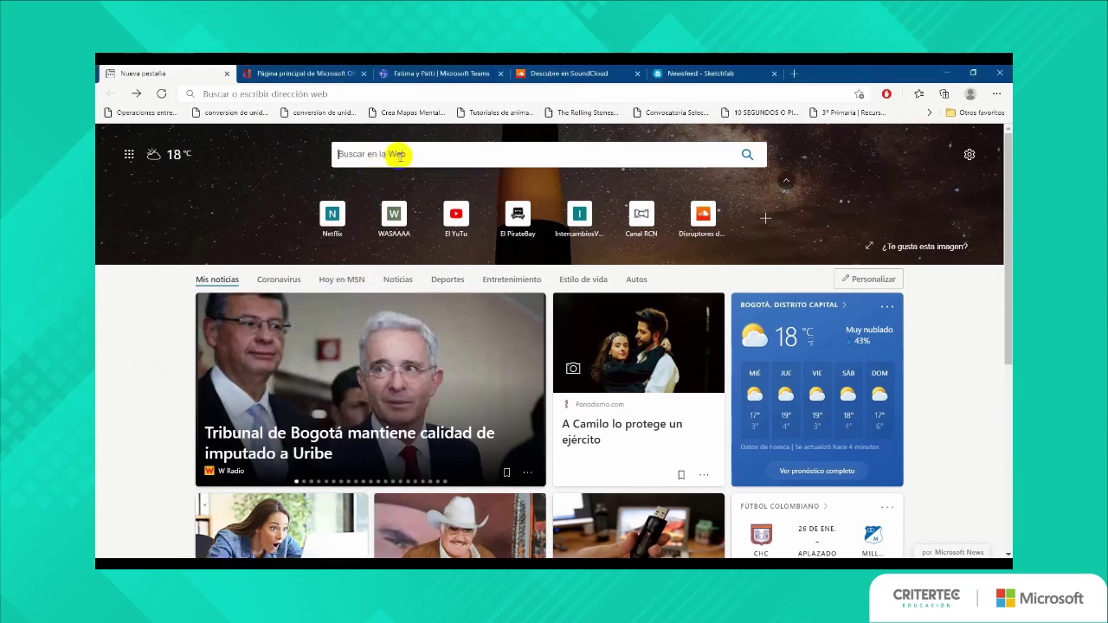
text(office)
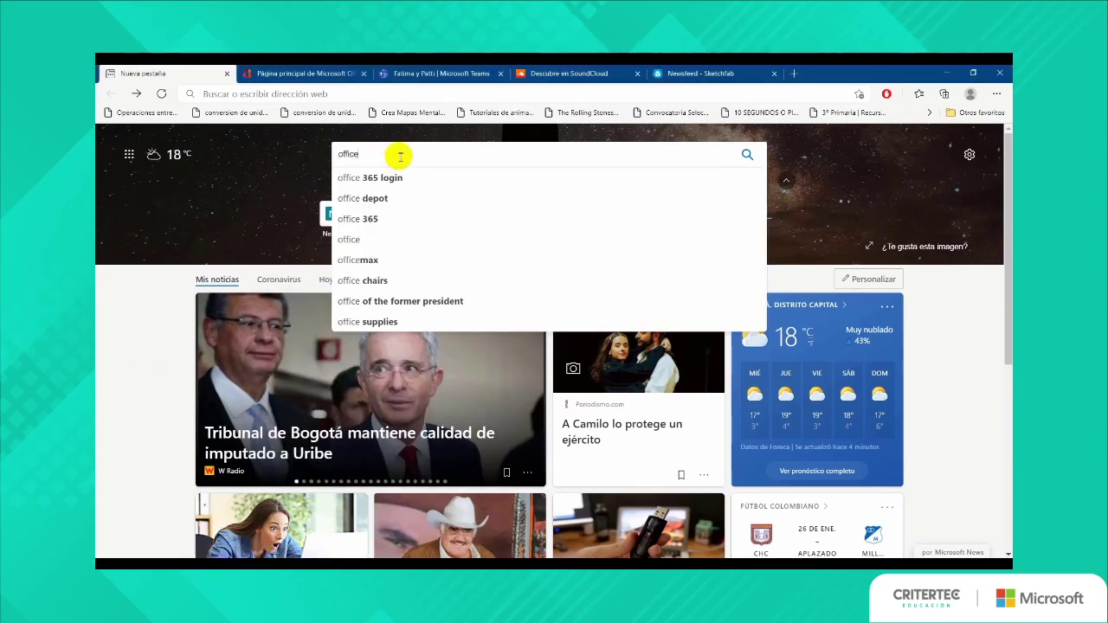
text( 365)
key(Return)
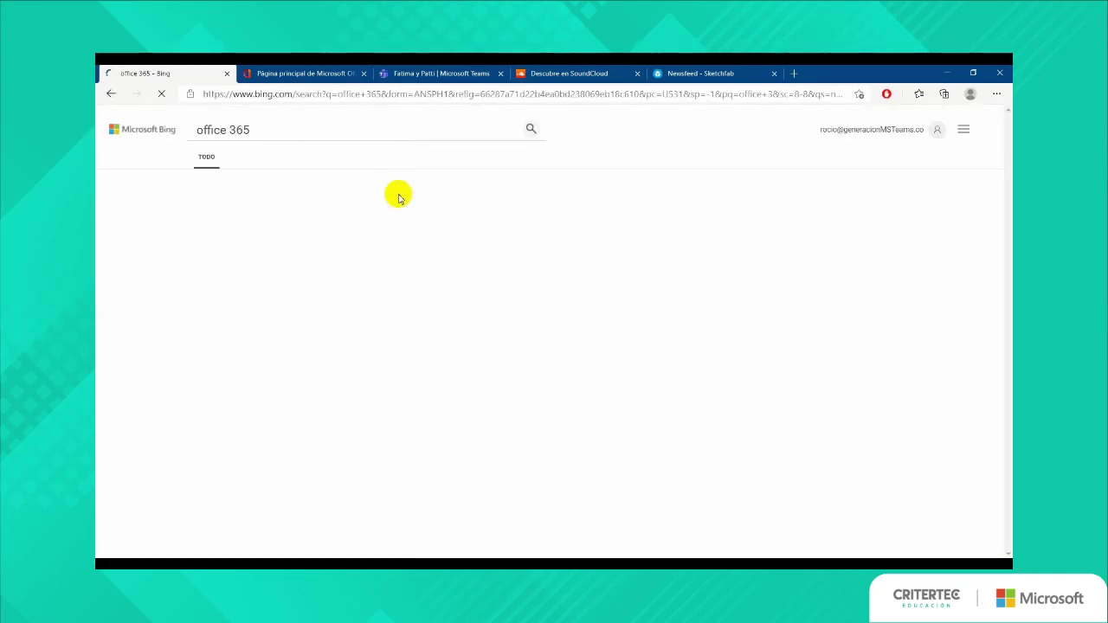
Go to the already open Office 365 home page and launch Teams from it.
click(264, 72)
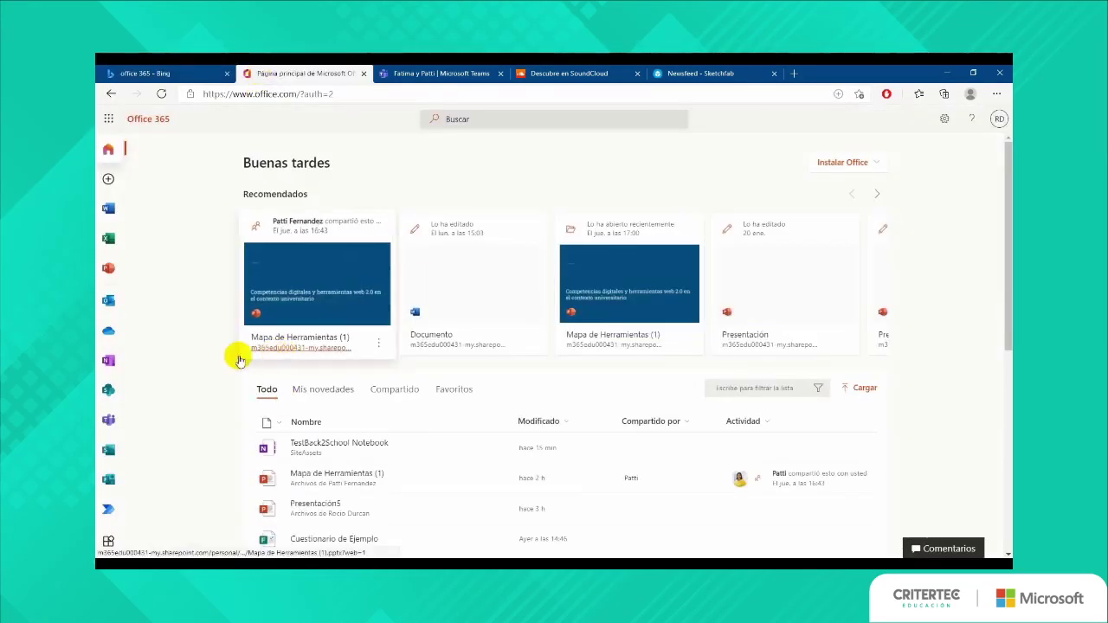
click(110, 421)
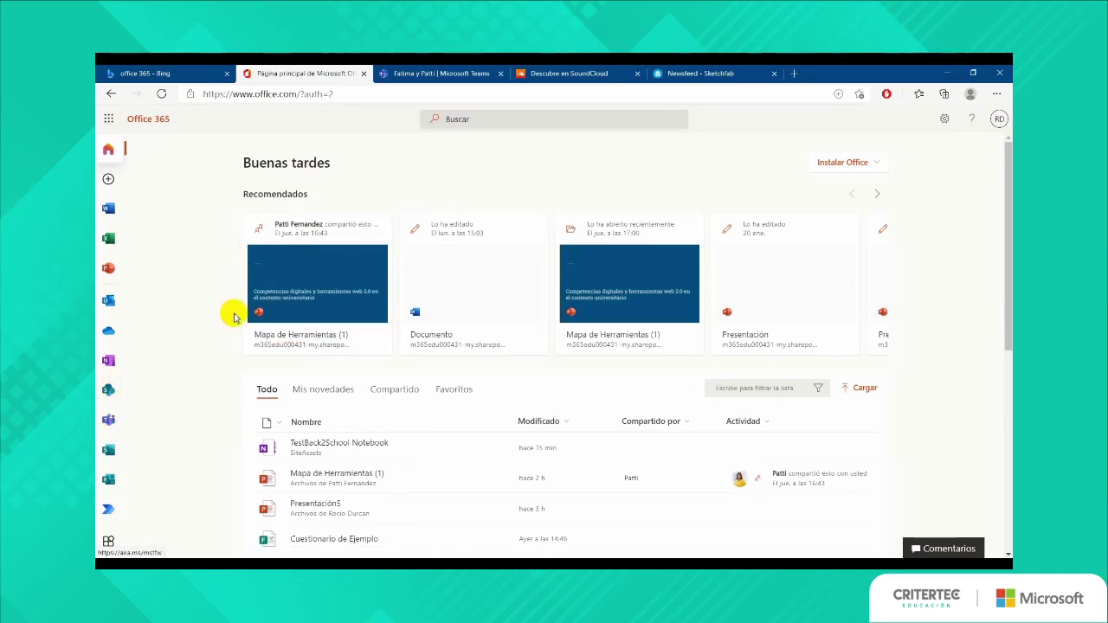
Go to the already open Teams page, open the TestBack2School team's class notebook and show its section list.
click(424, 74)
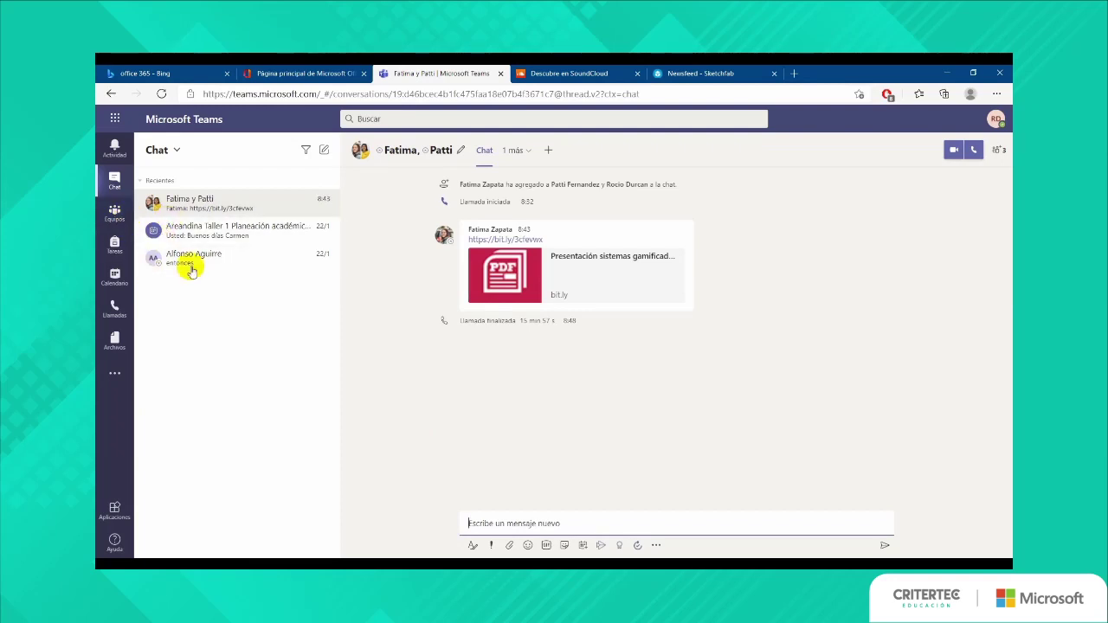
click(115, 213)
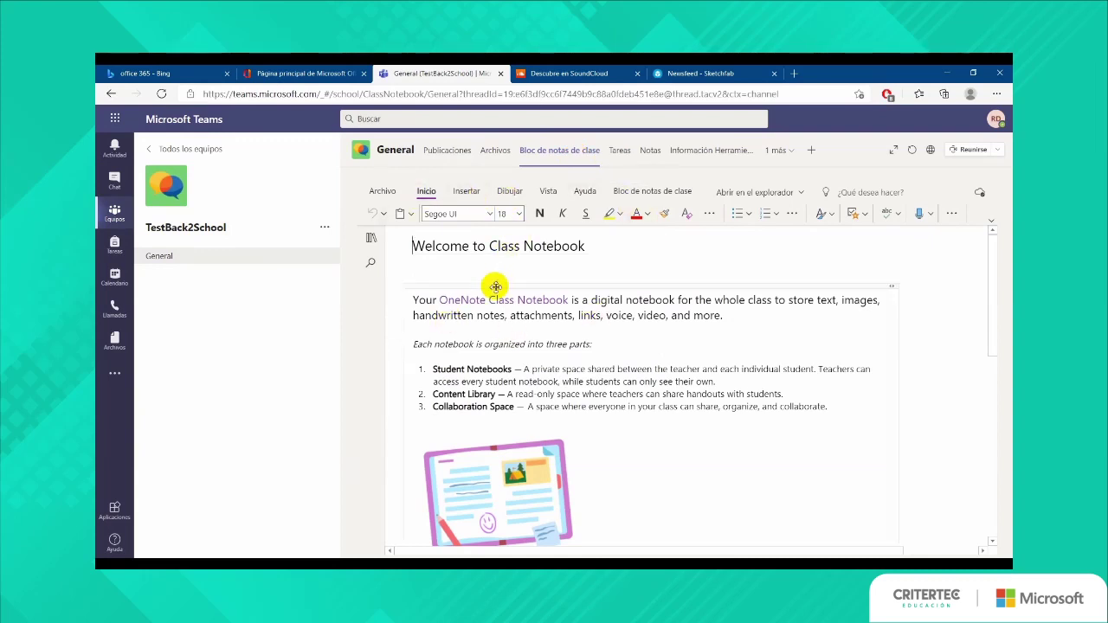
click(370, 240)
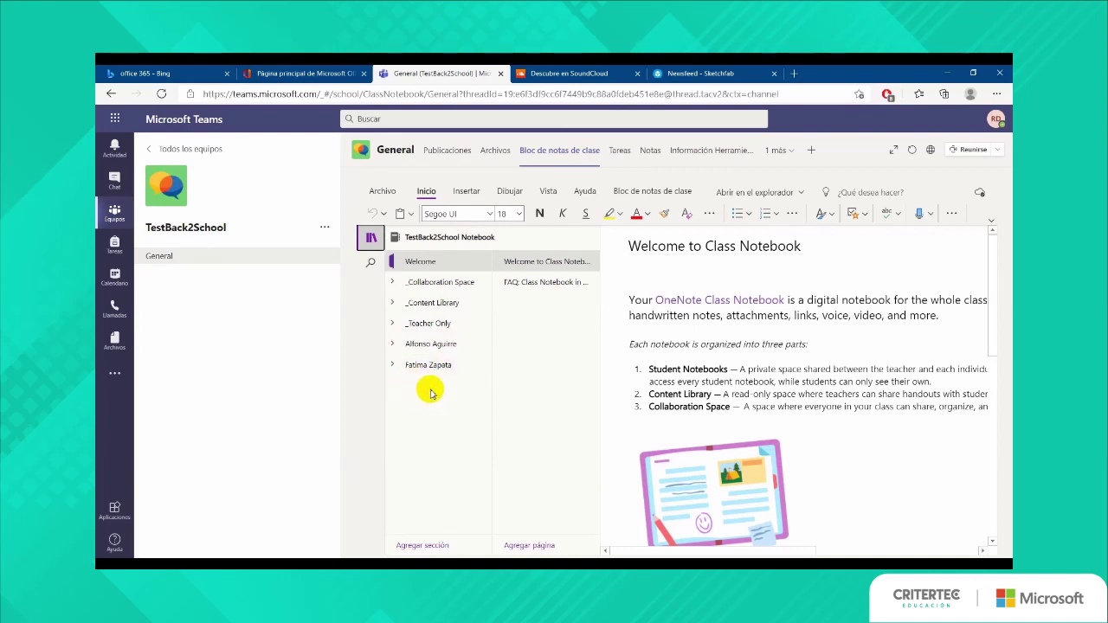
Add a section named "Actividad Información Office" to the notebook's _Collaboration Space.
click(430, 286)
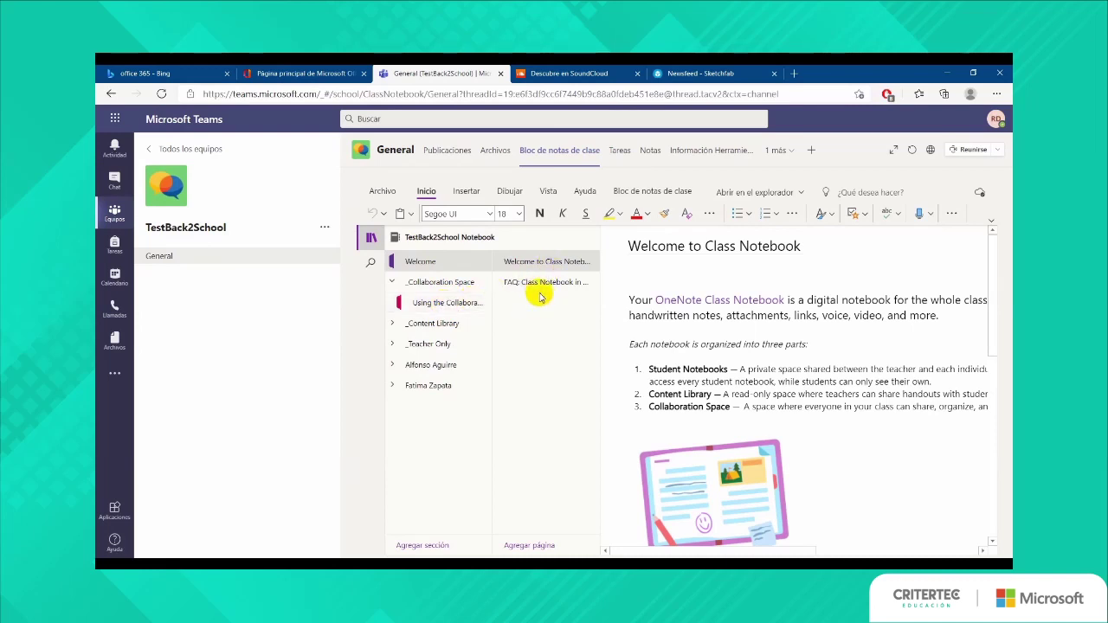
click(450, 302)
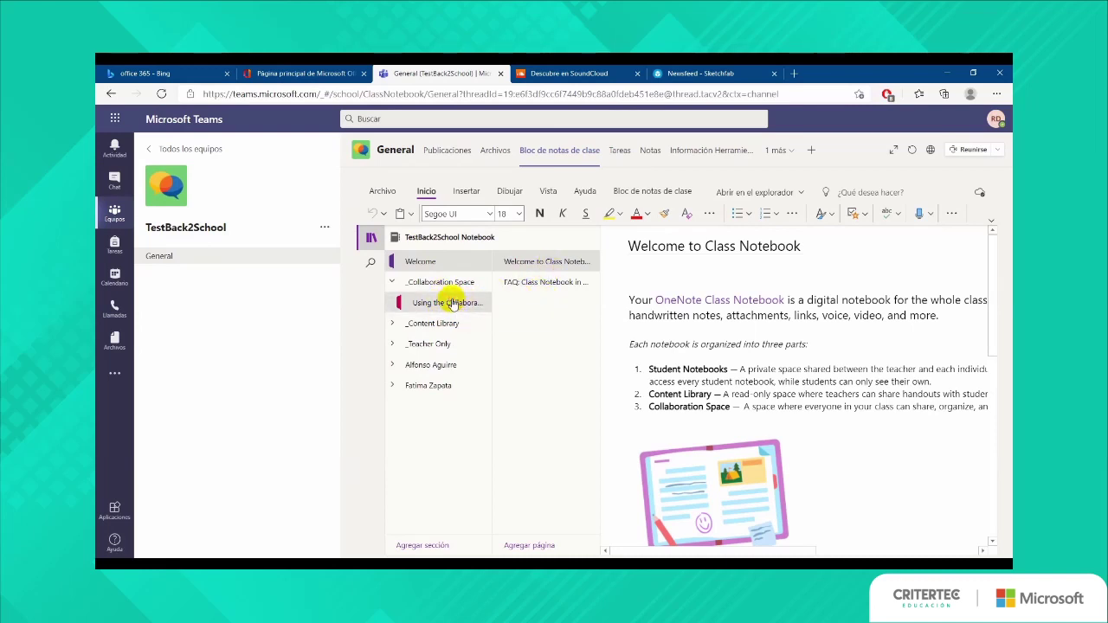
click(423, 544)
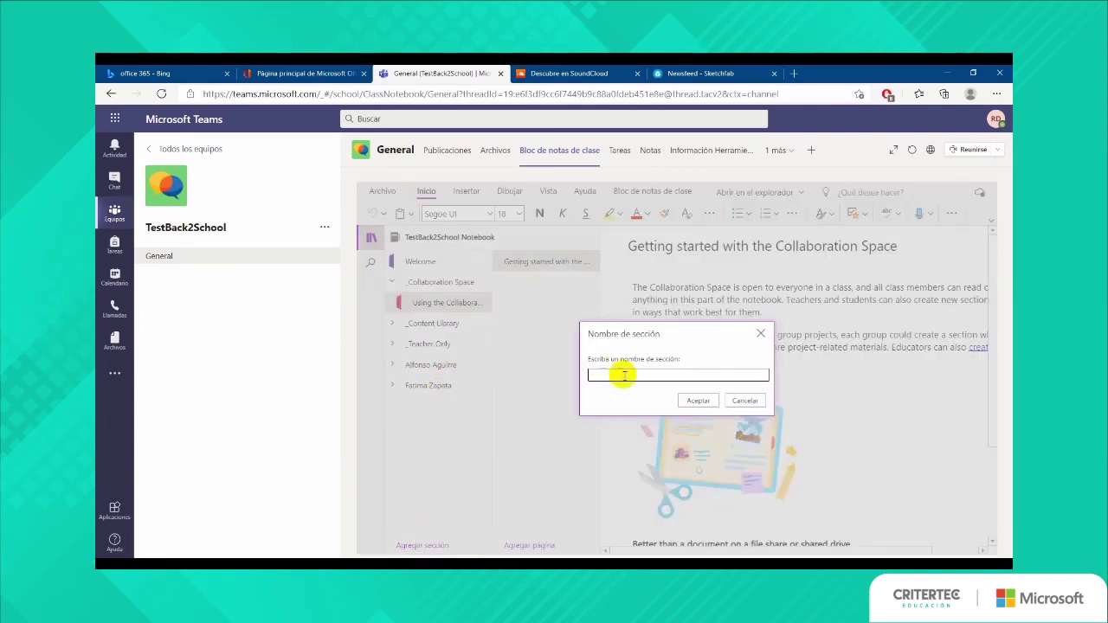
click(623, 375)
text(Activida)
text(d Información Office)
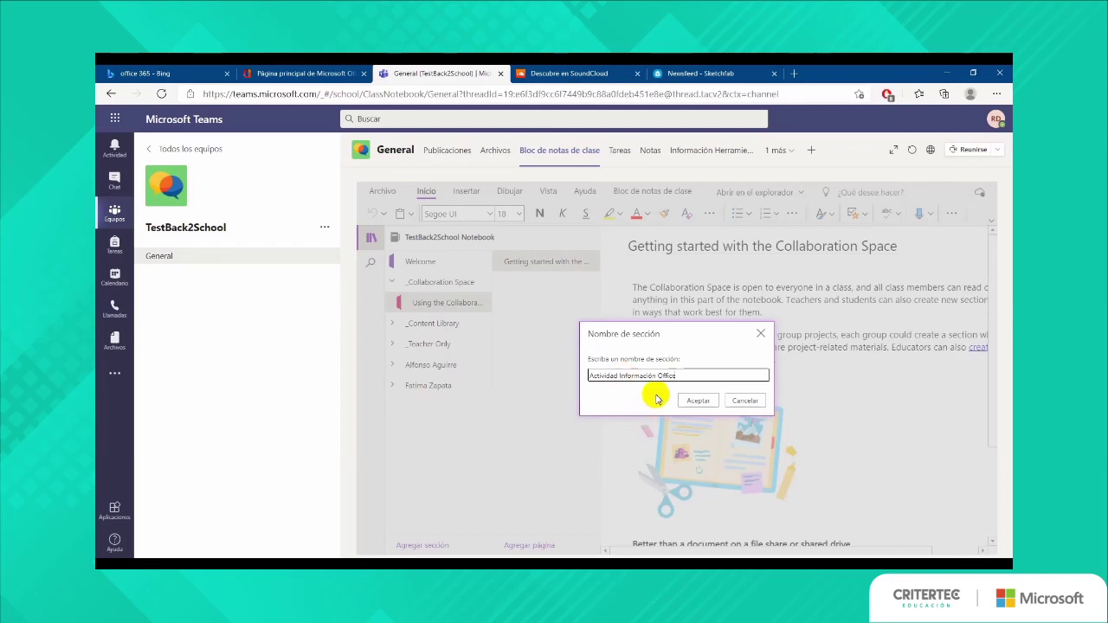
click(693, 400)
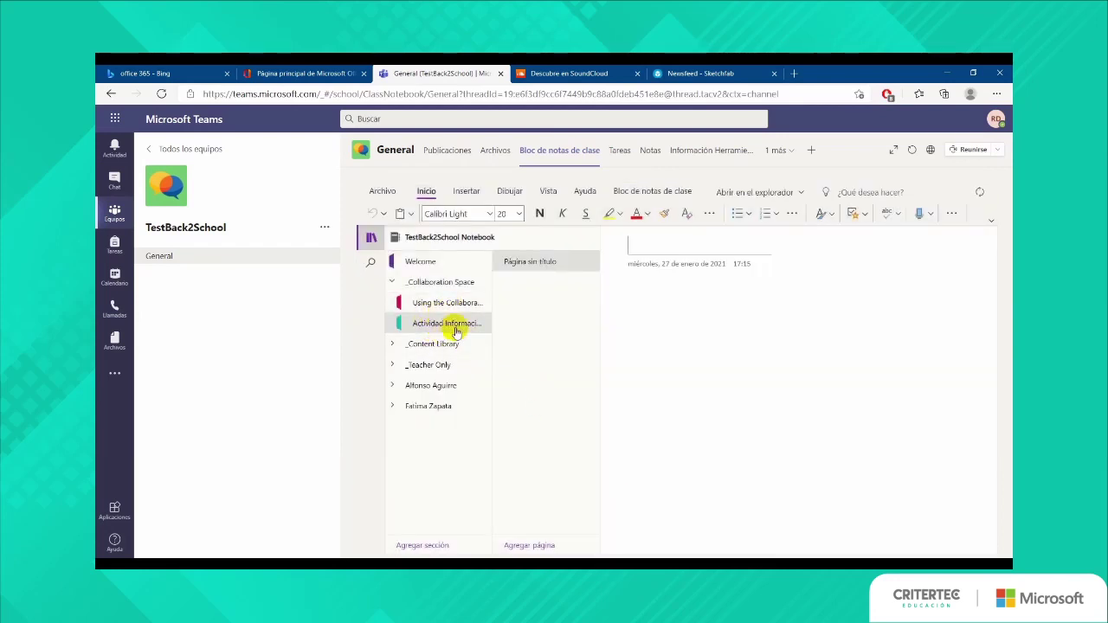
Add three more untitled pages to the Actividad Información Office section.
click(532, 545)
click(532, 545)
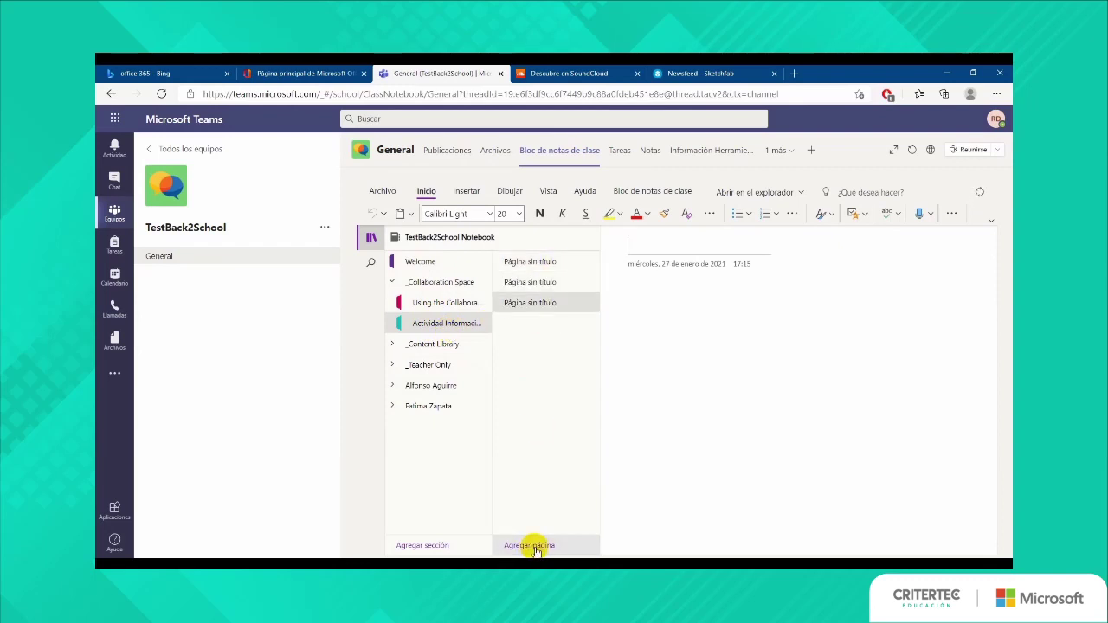
click(533, 545)
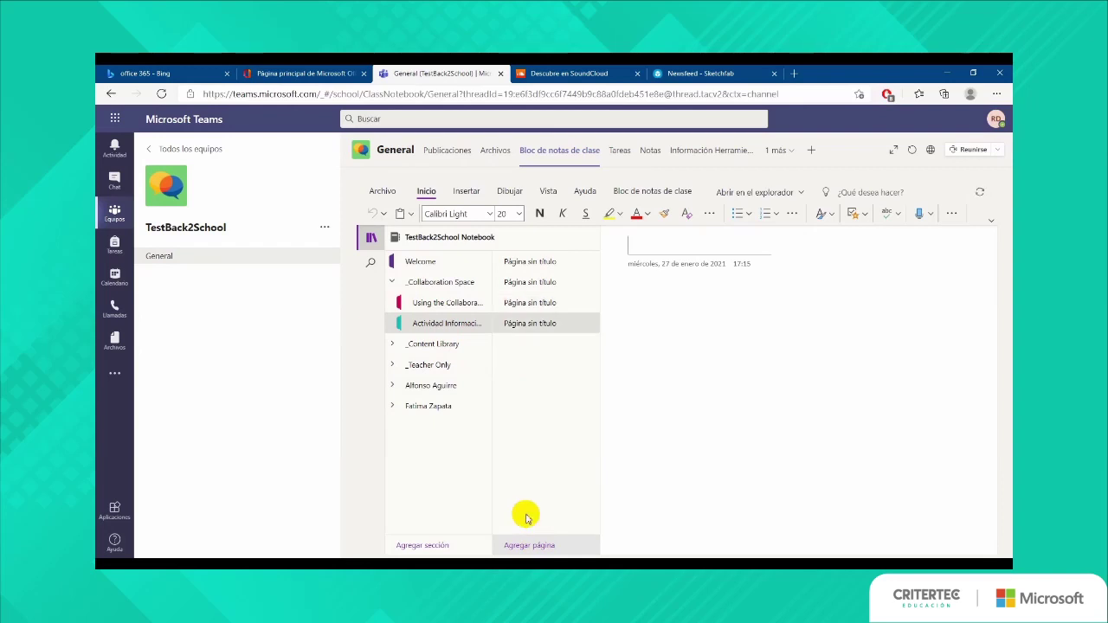
Title the section's first page "Grupo 1" and its second page "Grupo 2".
click(541, 262)
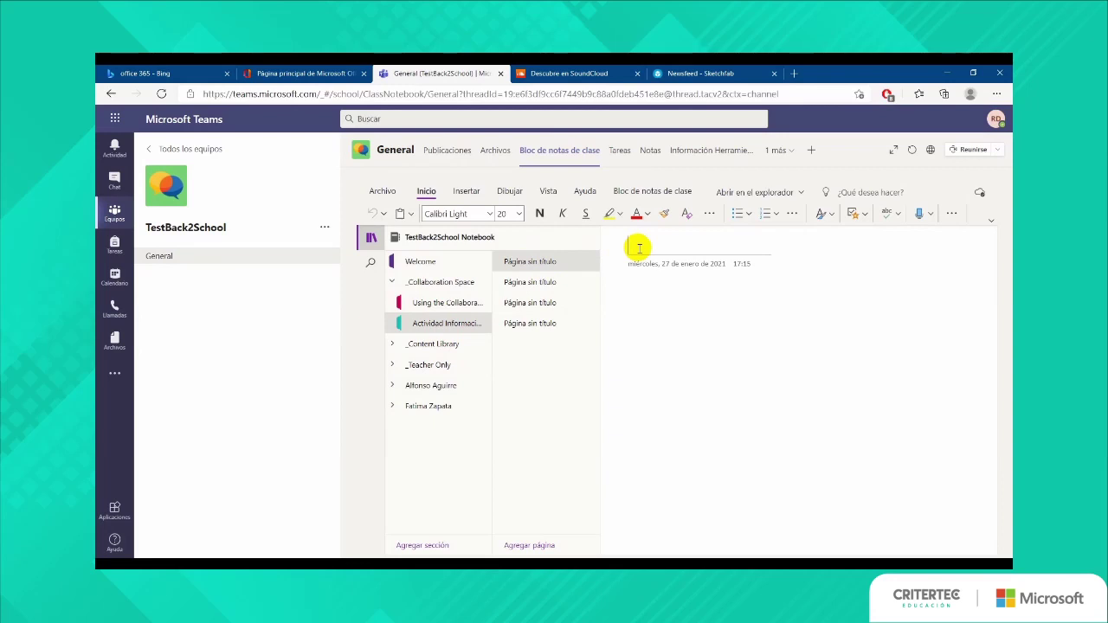
text(Grupo 1)
click(556, 282)
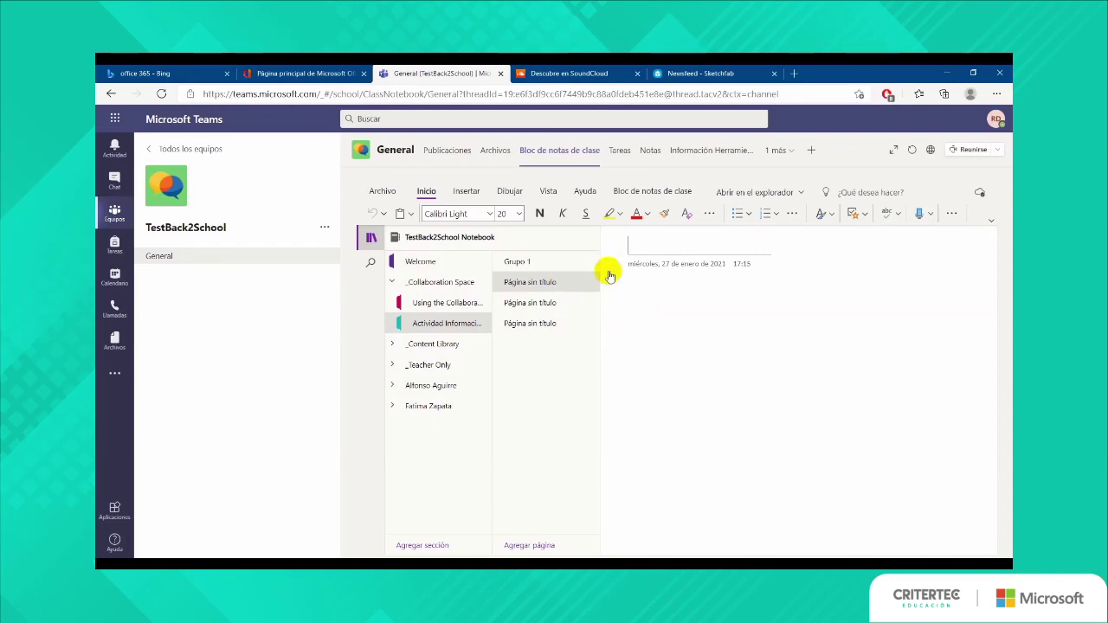
text(Gr)
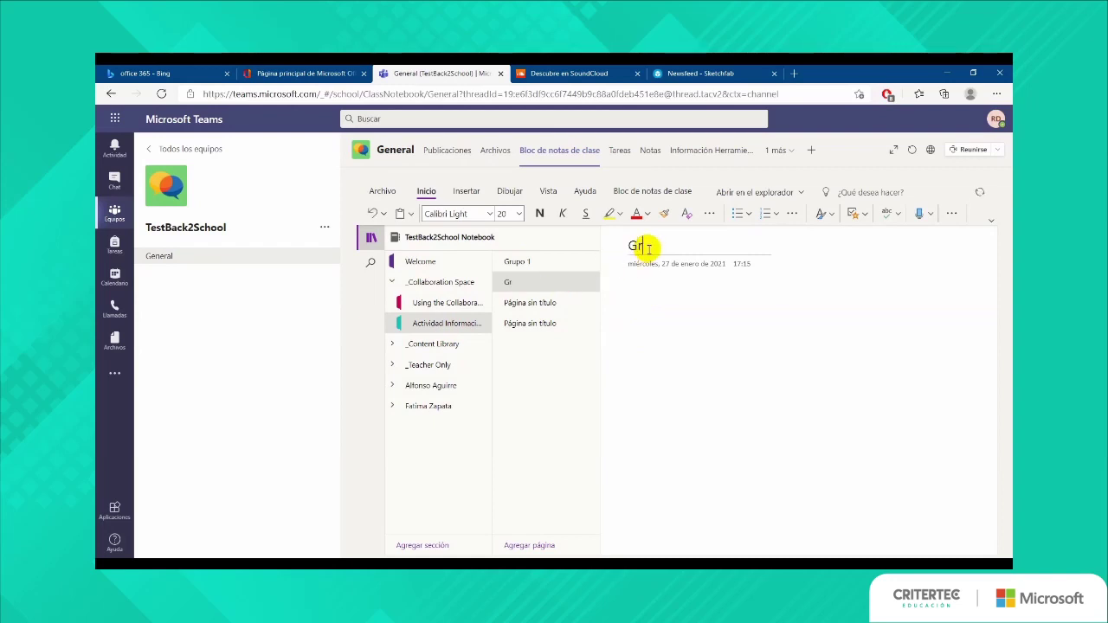
text(upo 2)
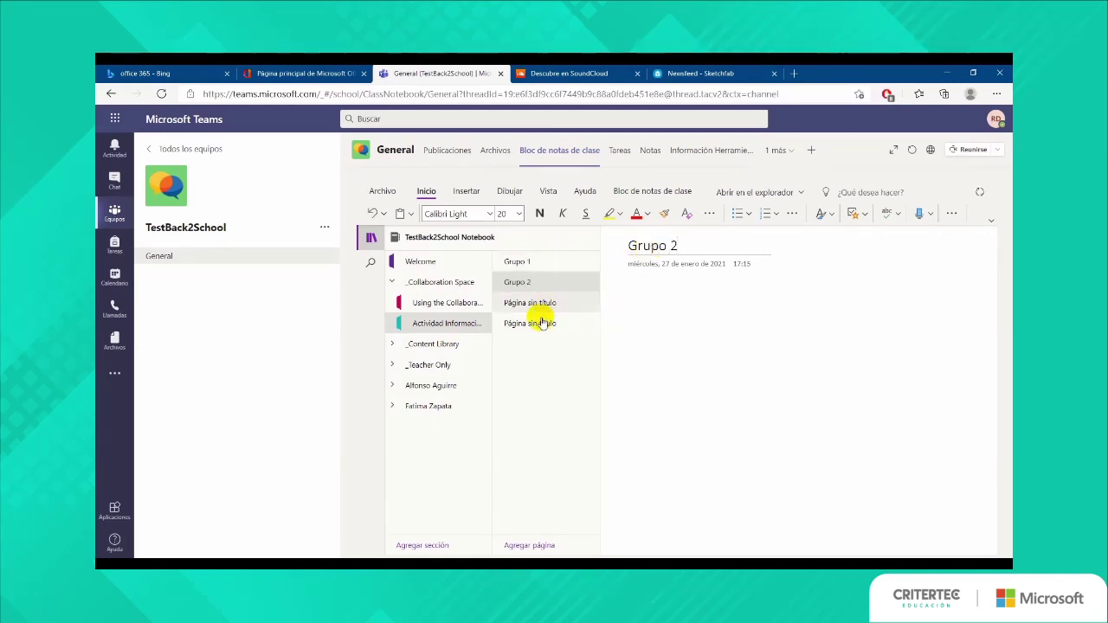
Title the section's third page "Grupo 3" and its fourth page "Grupo 4".
click(534, 319)
click(542, 304)
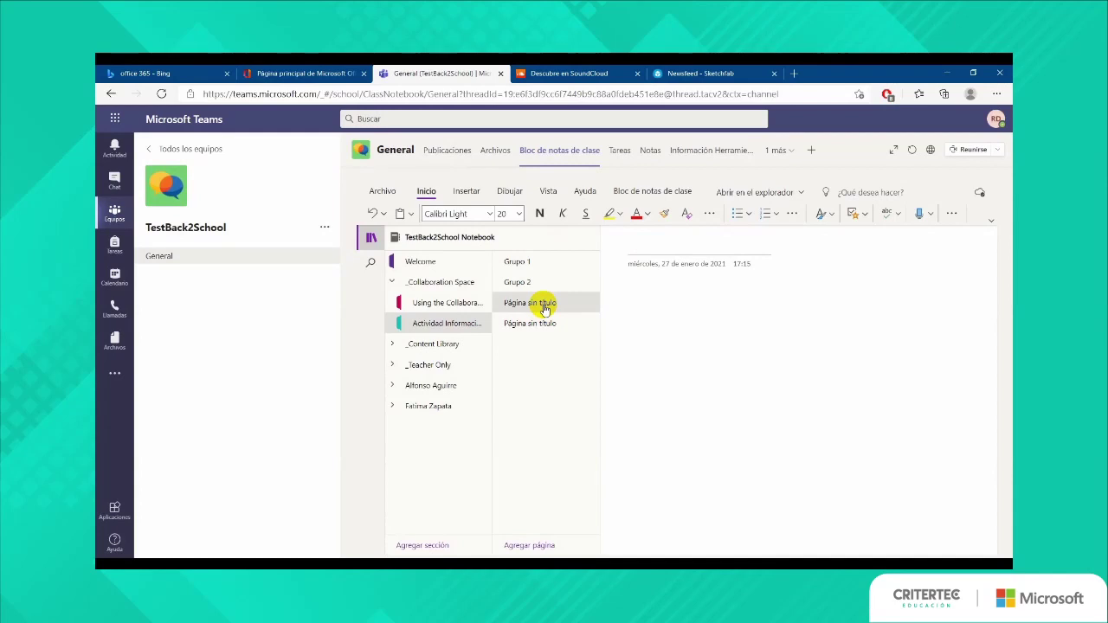
click(637, 247)
text(Grupo )
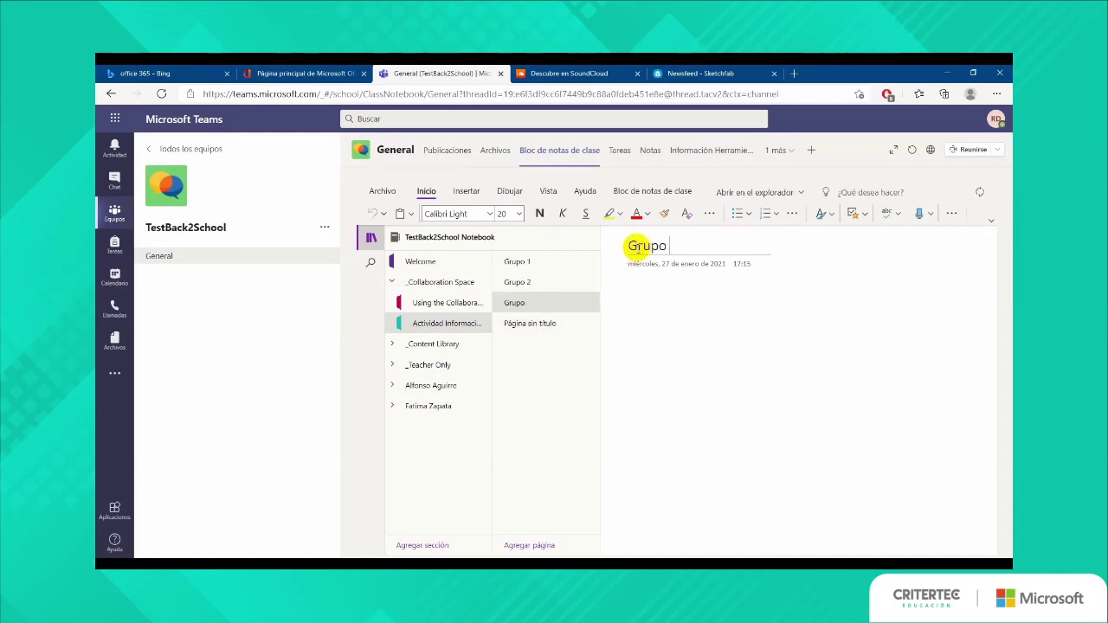
text(3)
click(544, 323)
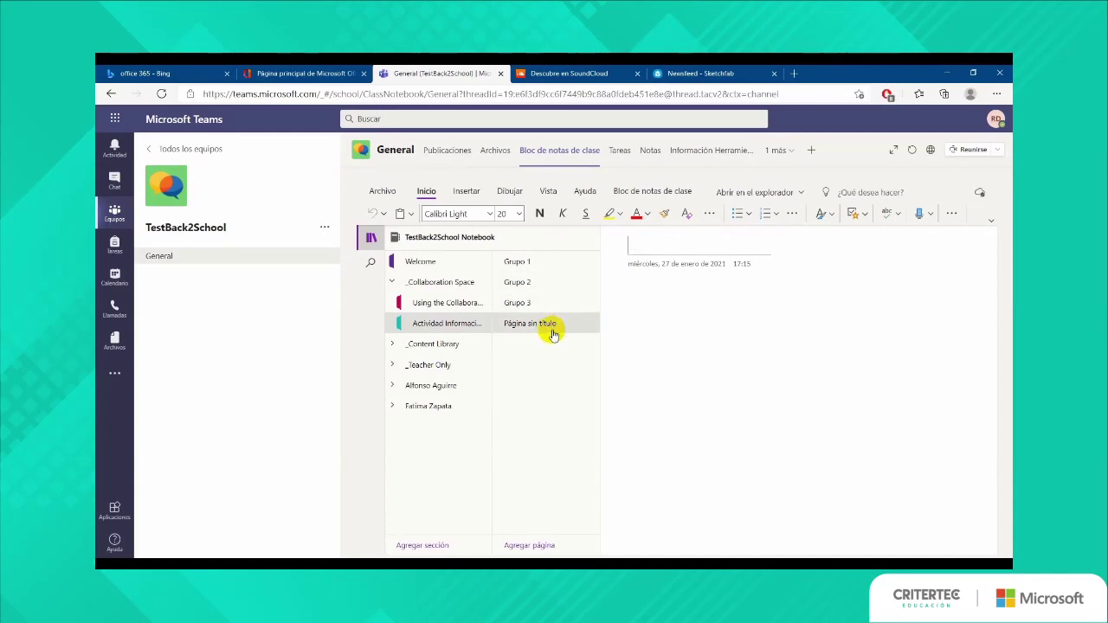
text(Grupo)
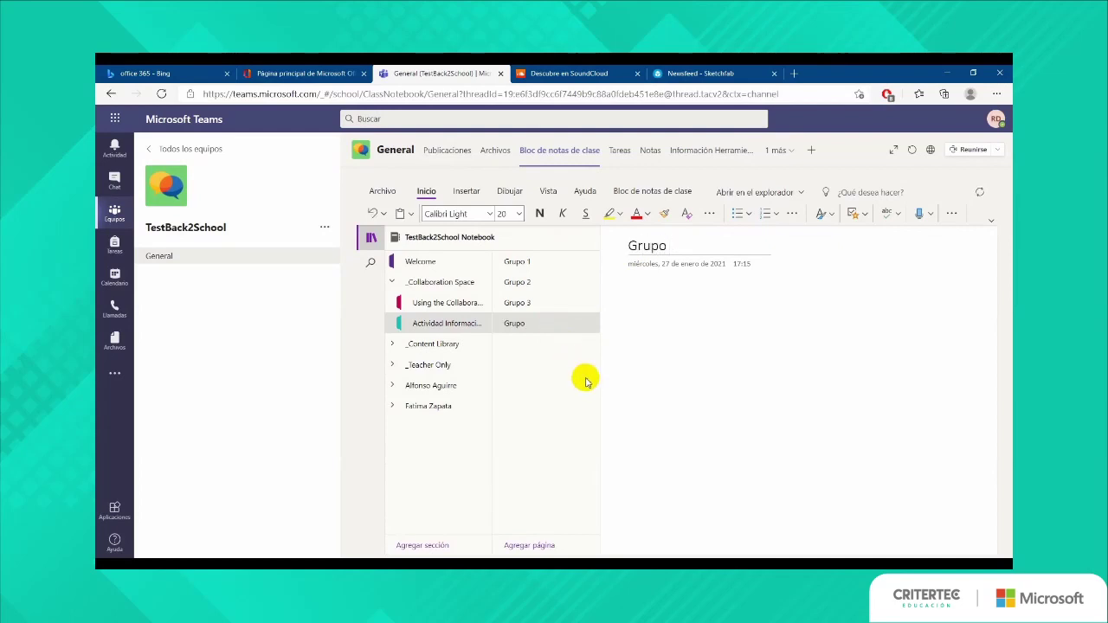
text( 4)
Open the Grupo 1 page and extend its title to "Herramientas de Office Grupo 1".
click(541, 264)
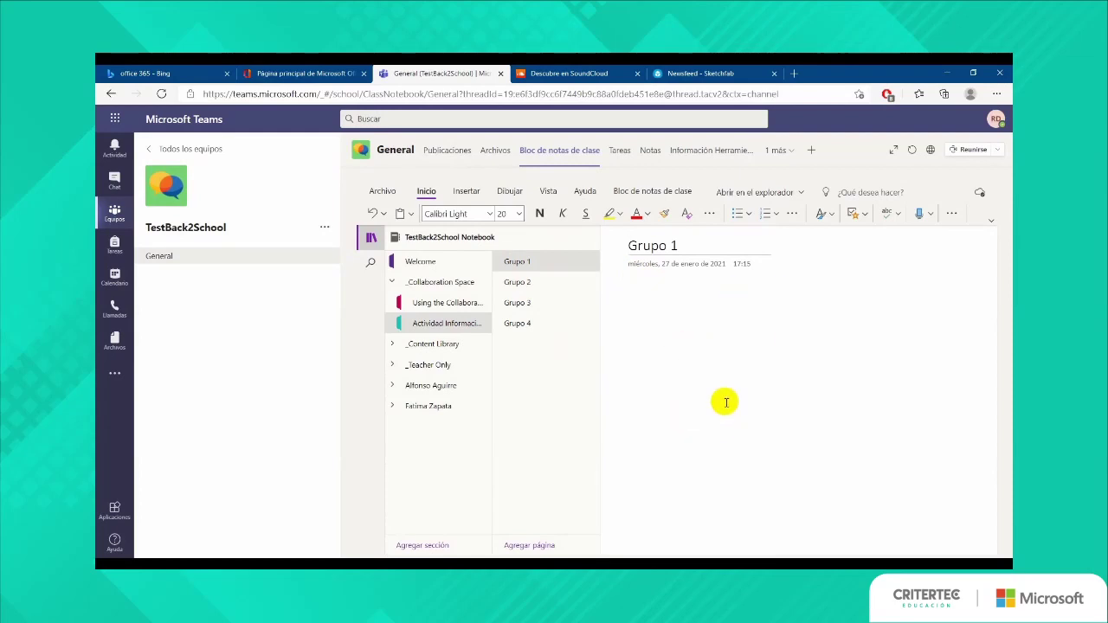
click(702, 355)
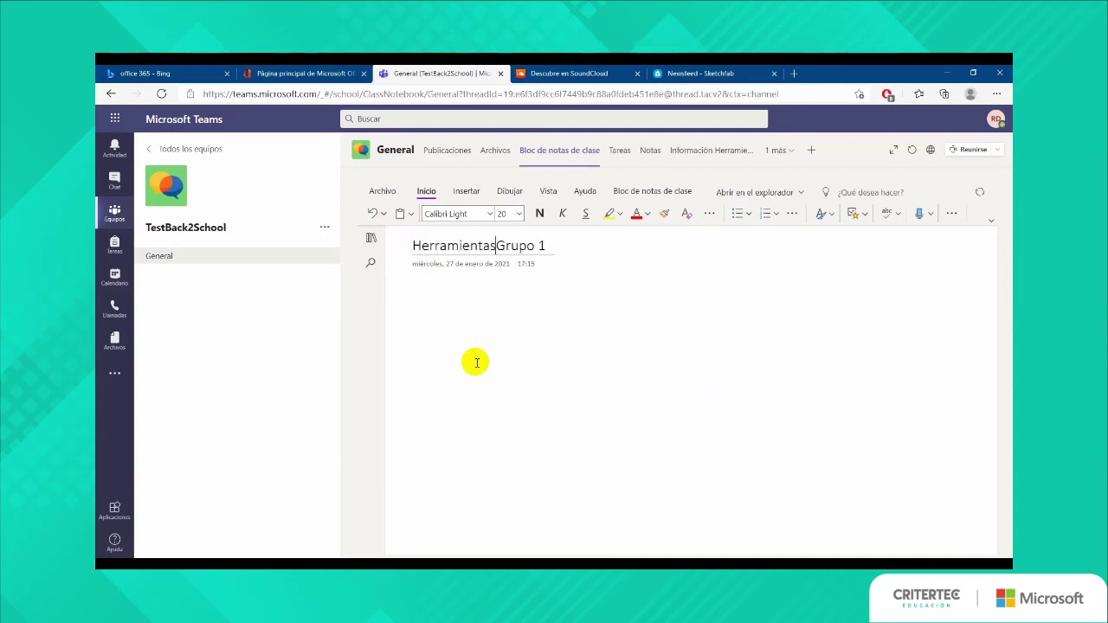
text(de Office)
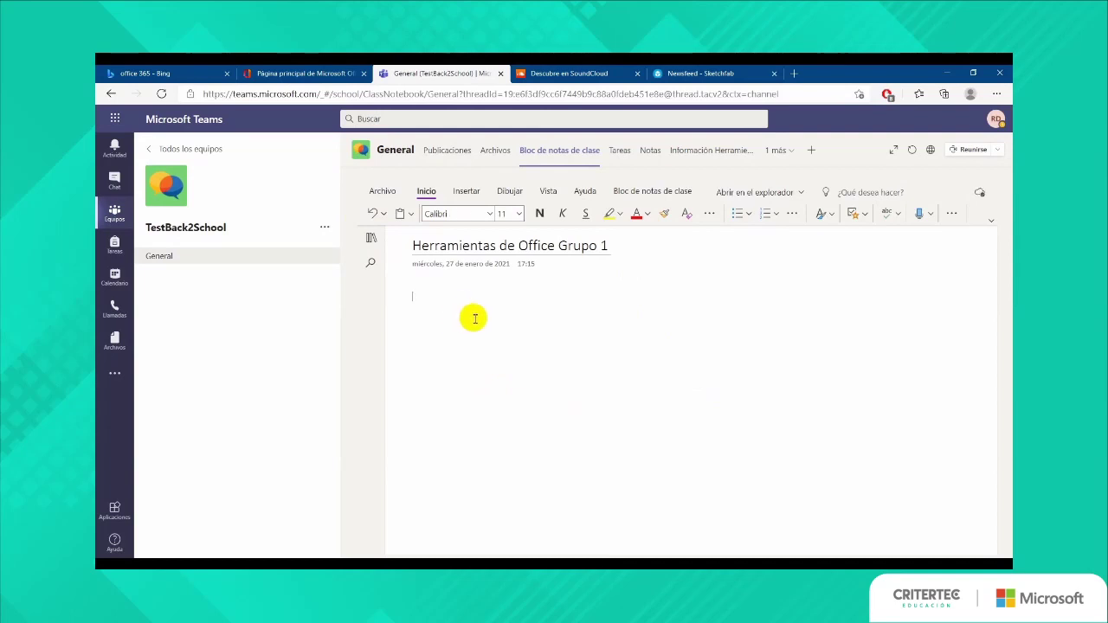
Insert the two-paragraph description of Microsoft Power Automate in a note container and position it below the page title's date.
click(478, 336)
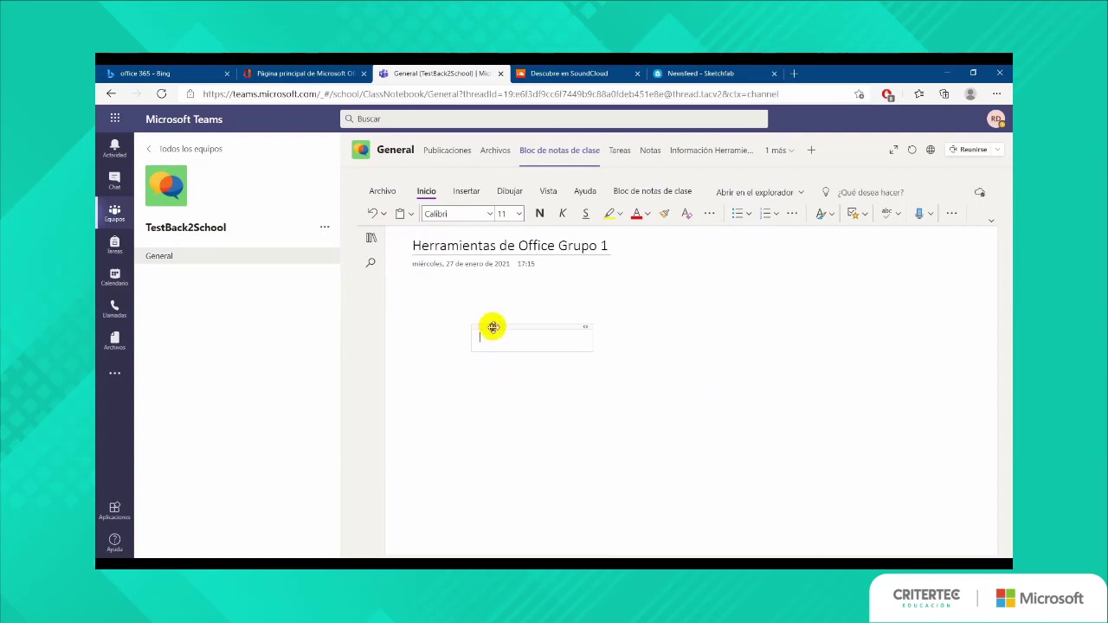
drag(493, 327, 456, 299)
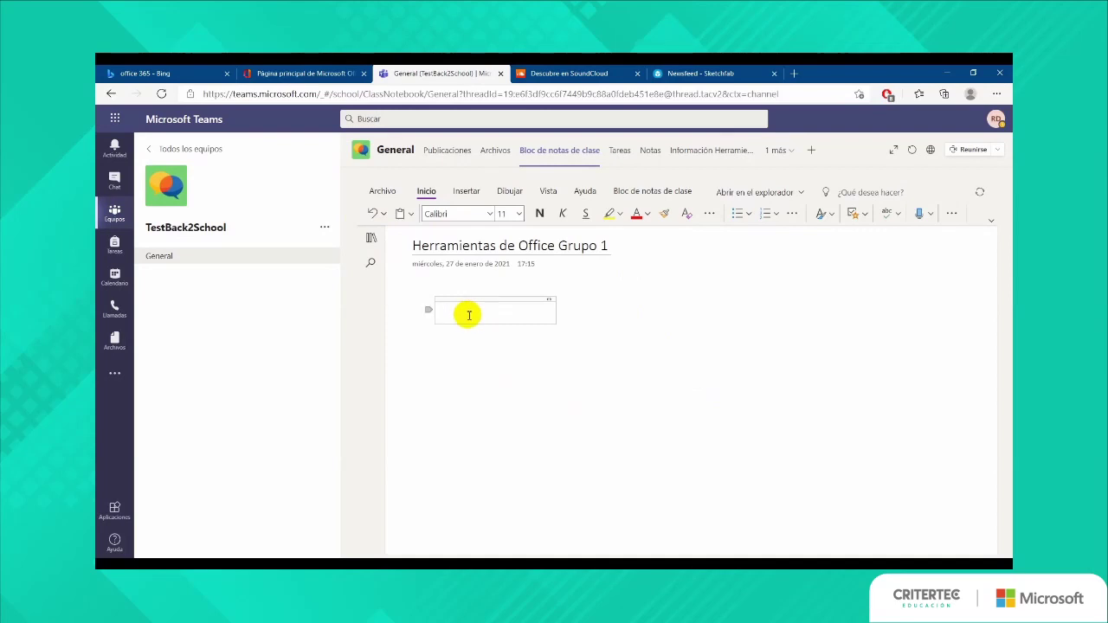
click(468, 315)
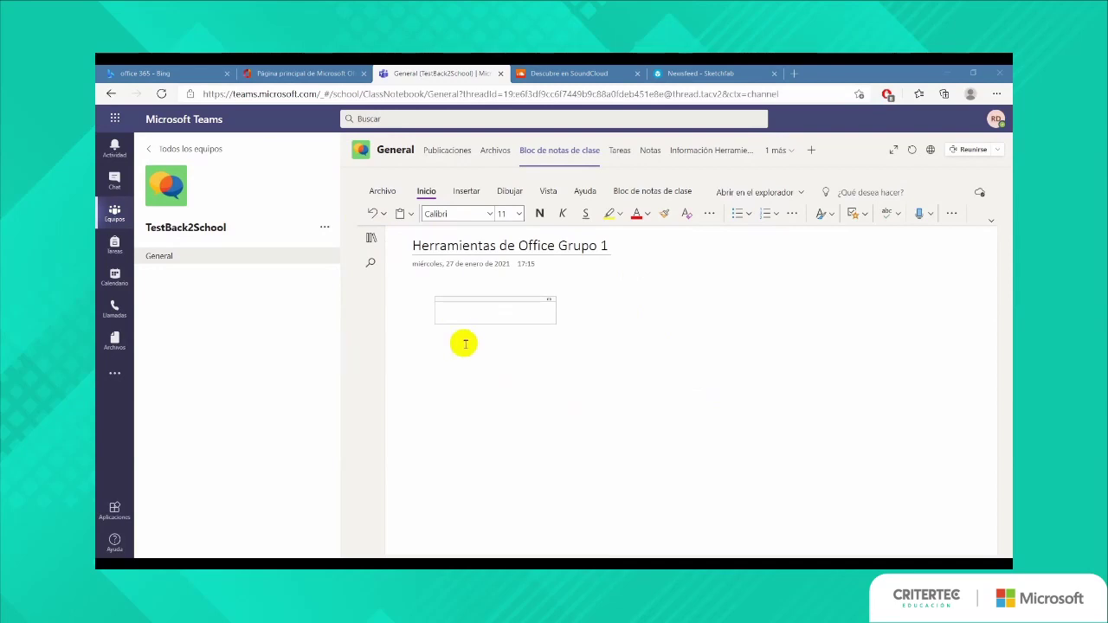
click(476, 309)
text(Microsoft Power Automate es un sistema basado en la nube con el que se pueden crear flujos de trabajo automatizados y, por lo tanto, simplificar los procesos de manera más efectiva.  Su objetivo es automatizar cualquier tarea repetitiva, de bajo esfuerzo y que consuma mucho tiempo, como la clasificación de notificaciones, la recopilación de tareas entregadas por los estudiantes, las alertas, etc. Además, esta herramienta, viene con plantillas listas para usar y recomendaciones sobre las aplicaciones que se pueden vincular.)
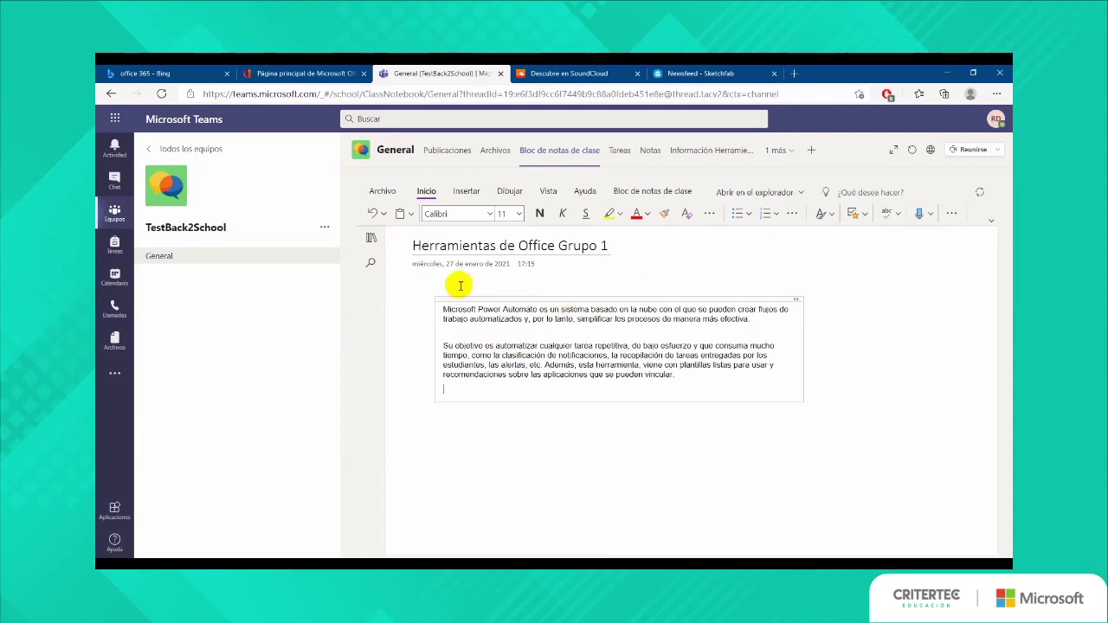
mouse_move(514, 299)
mouse_down()
mouse_move(836, 312)
mouse_move(499, 267)
mouse_move(496, 398)
mouse_move(687, 266)
mouse_move(443, 295)
mouse_move(492, 294)
mouse_move(495, 309)
mouse_up()
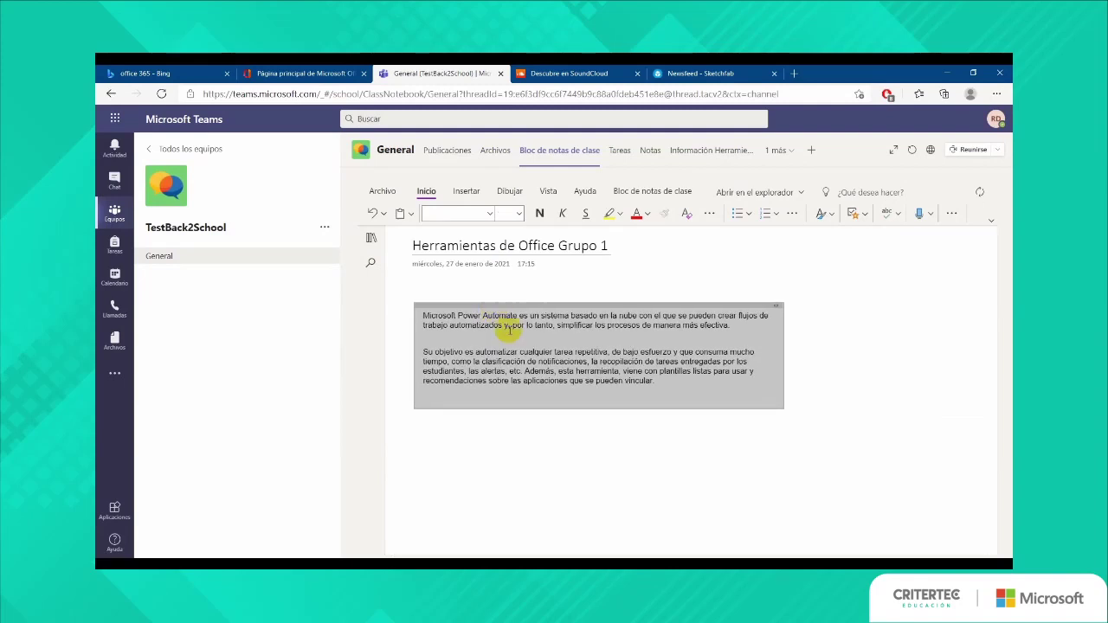
Paste the copied Power Automate logo into a new note container and position it just right of the description.
click(839, 351)
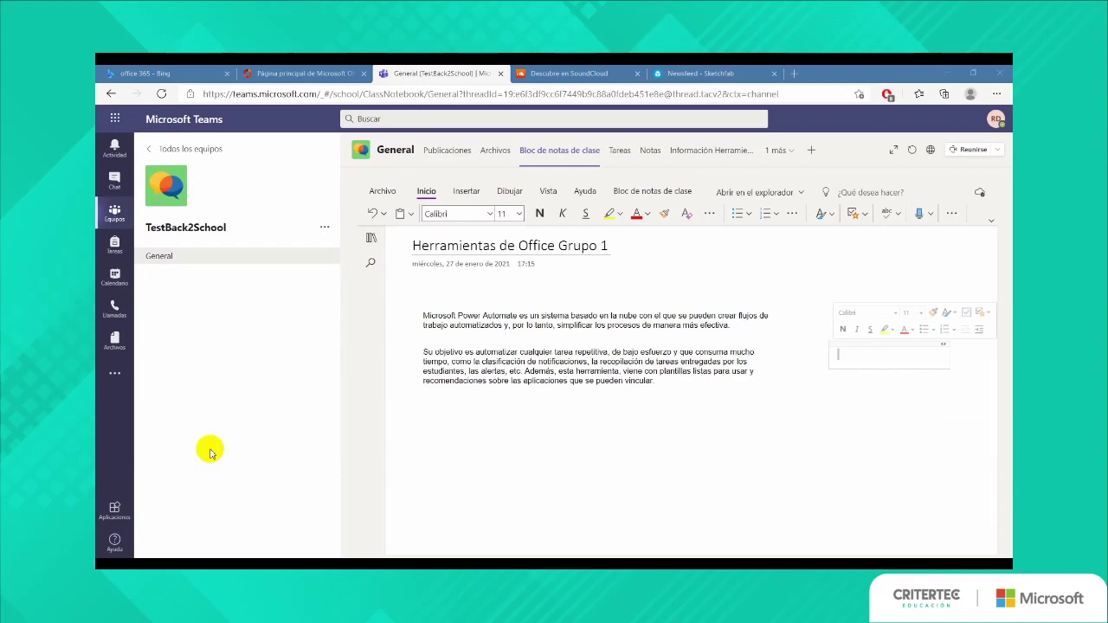
click(853, 356)
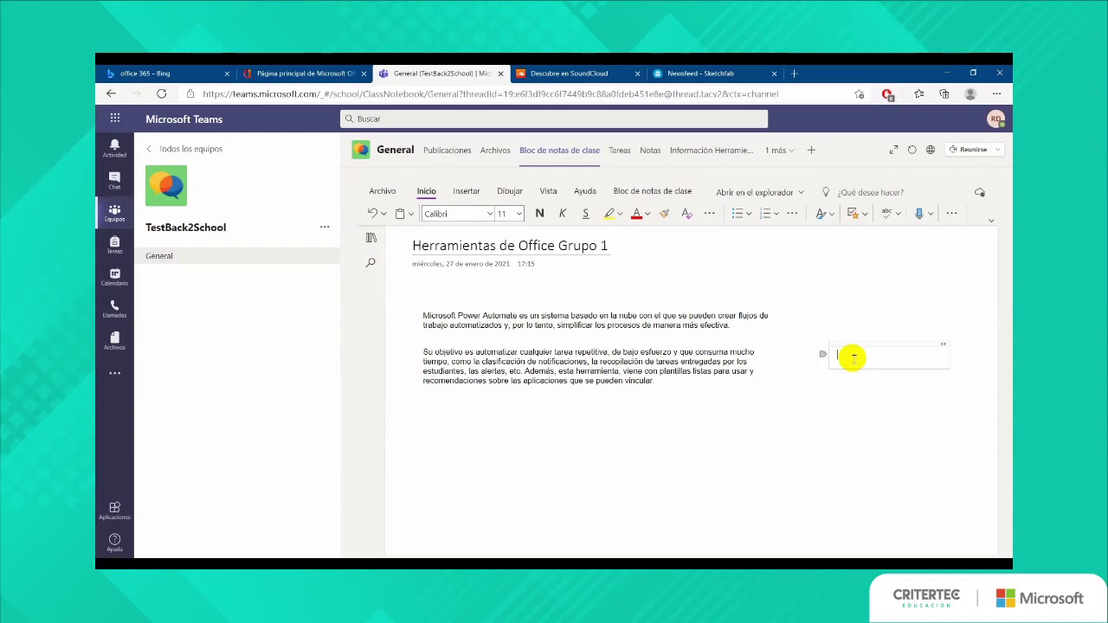
key(ctrl+v)
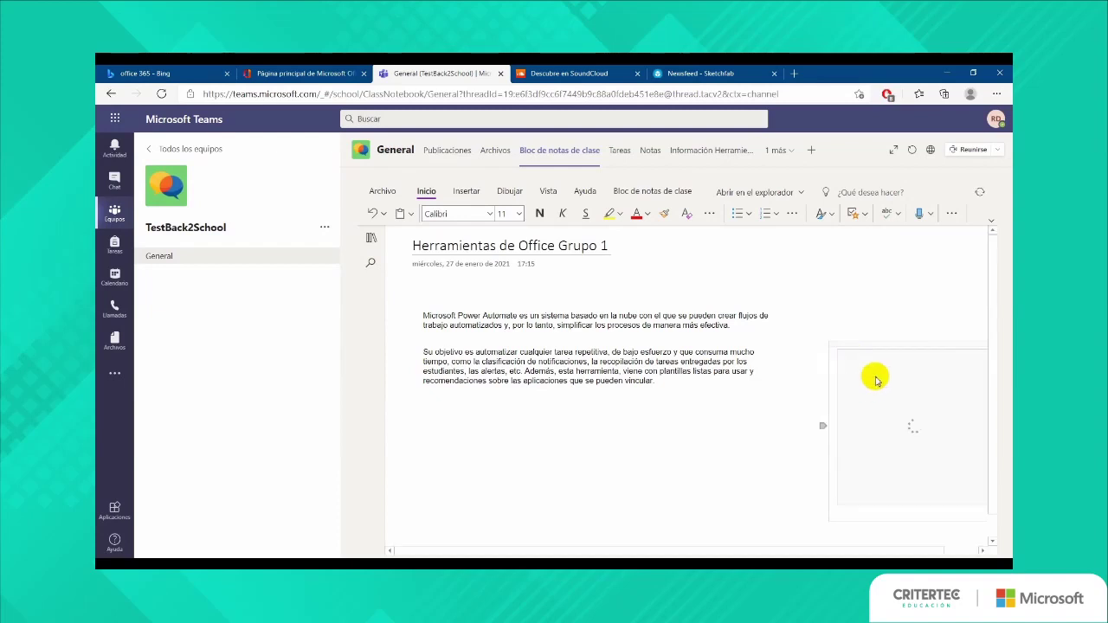
drag(881, 344, 833, 267)
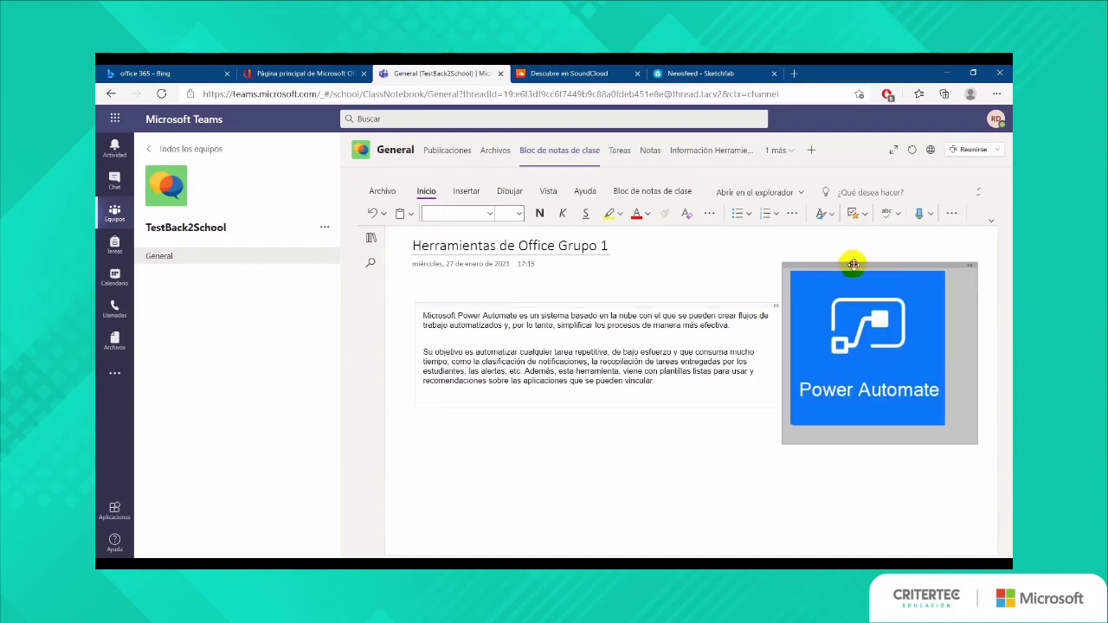
mouse_move(854, 264)
mouse_down()
mouse_move(871, 265)
mouse_move(862, 265)
mouse_up()
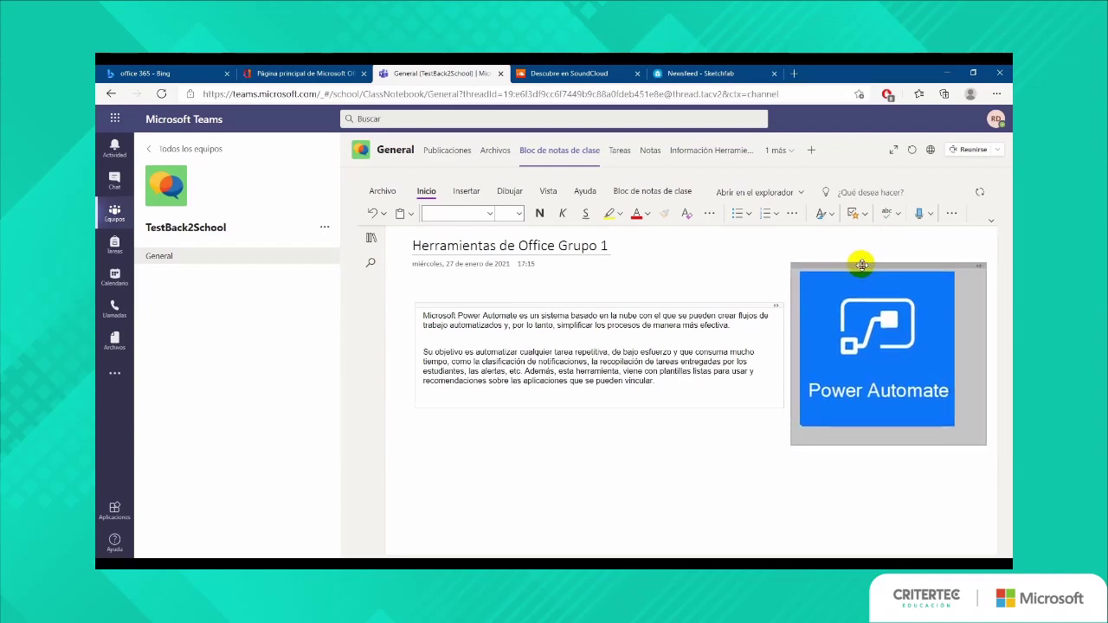
Shrink the Power Automate logo to about two thirds of its size and move its container to the left edge of the description.
click(879, 346)
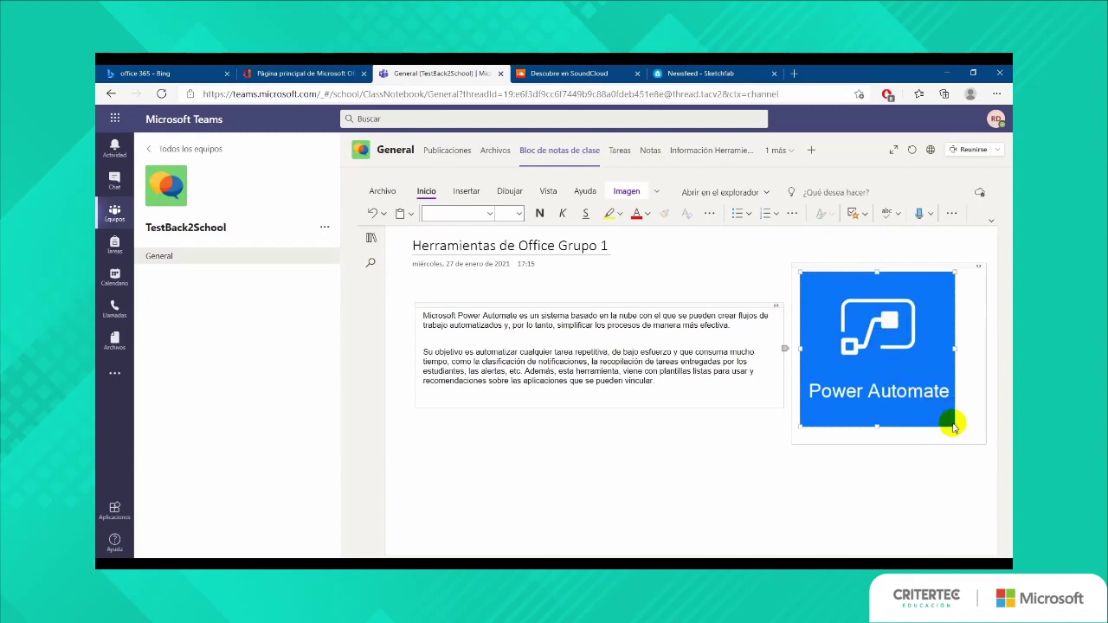
drag(952, 426, 904, 377)
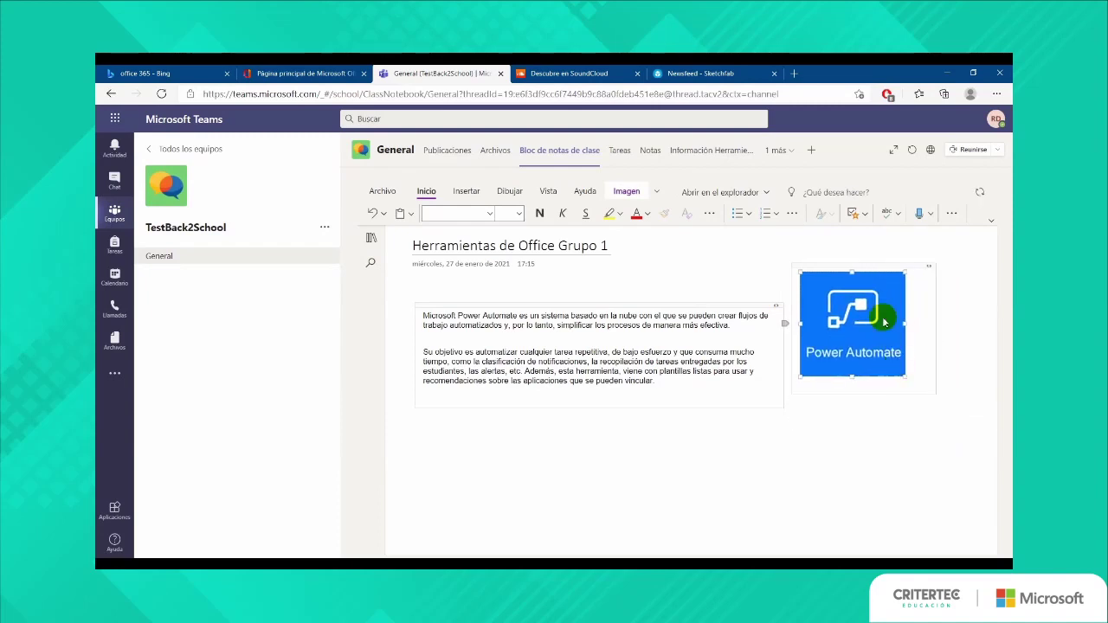
click(871, 285)
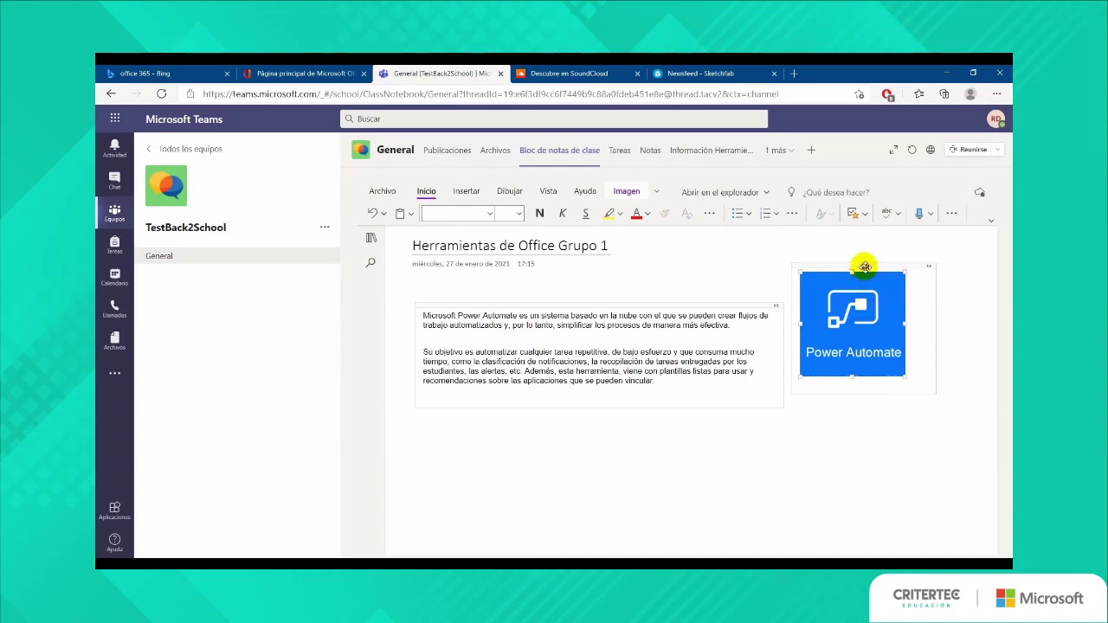
drag(865, 267, 500, 345)
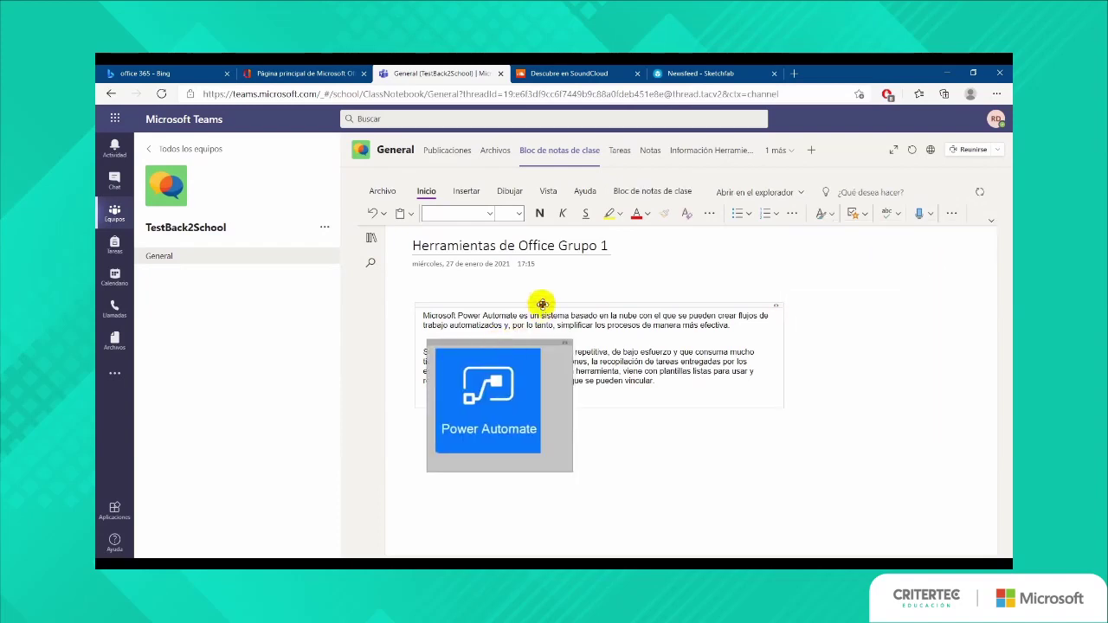
Place the Power Automate logo below the page date at the left margin and the description container just right of it.
drag(542, 303, 727, 310)
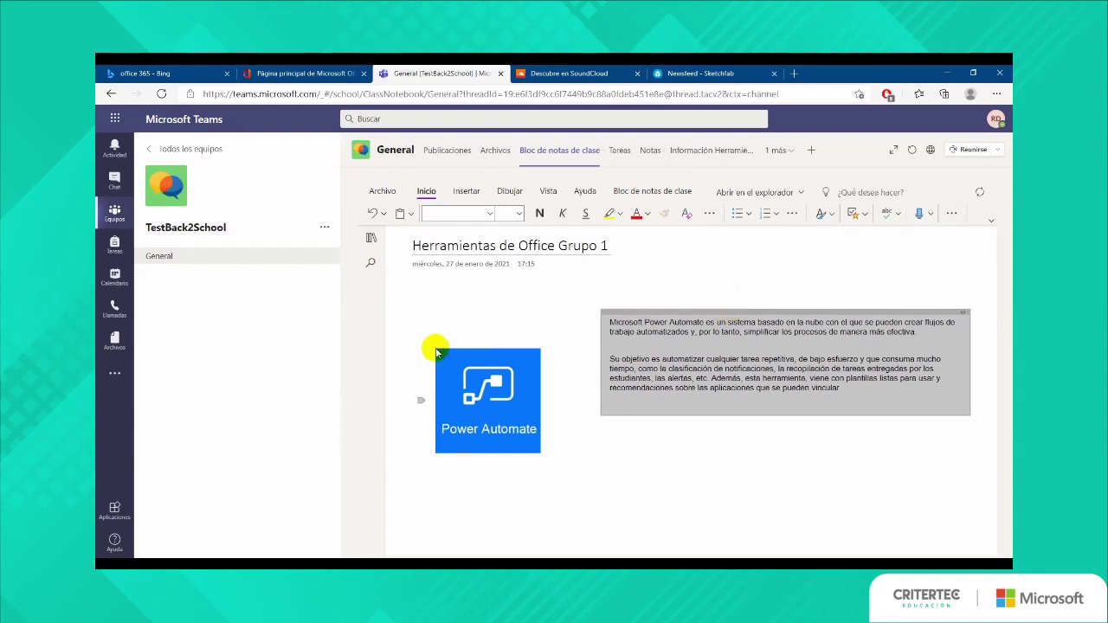
click(440, 352)
drag(459, 343, 446, 292)
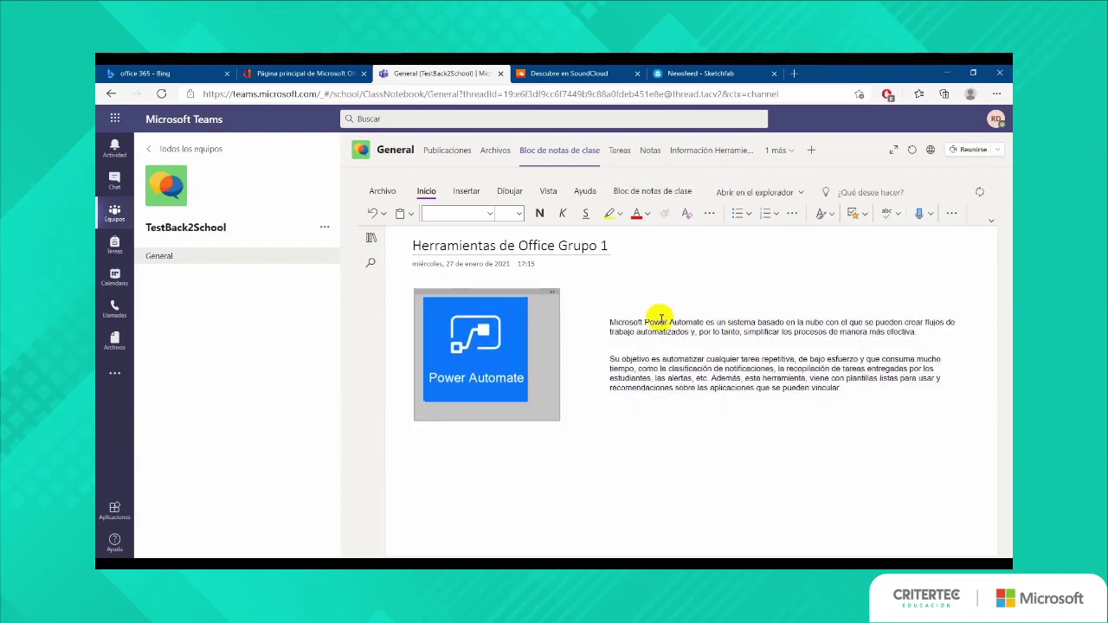
drag(725, 314, 625, 305)
Paste the copied "Microsoft Power Automate overview" video link below the logo, align its container with the logo, and test the video's playback.
click(446, 442)
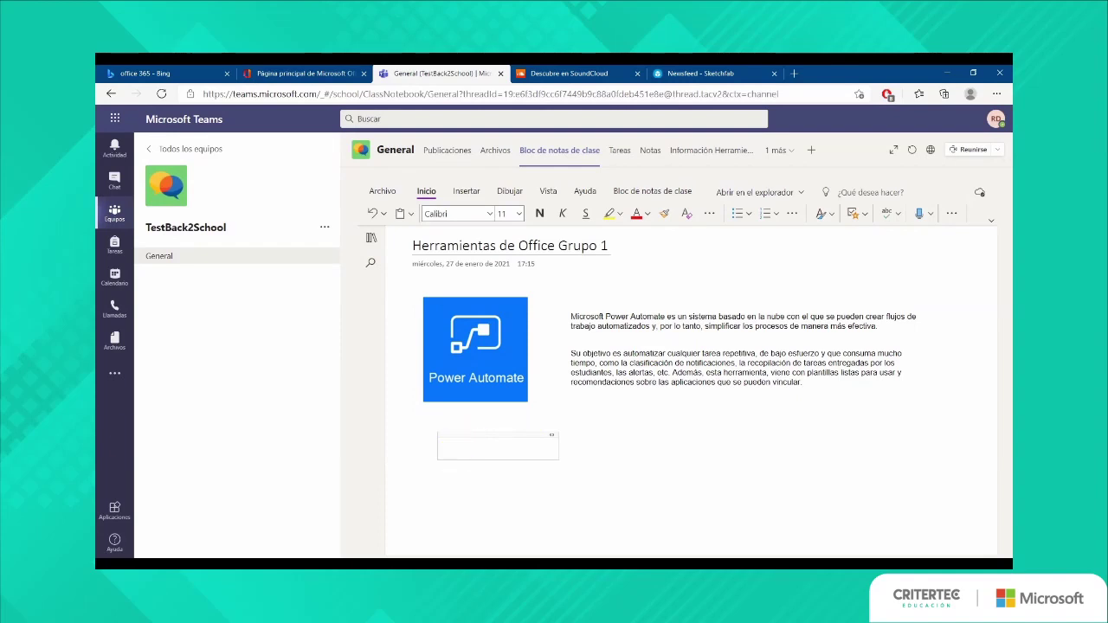
key(ctrl+v)
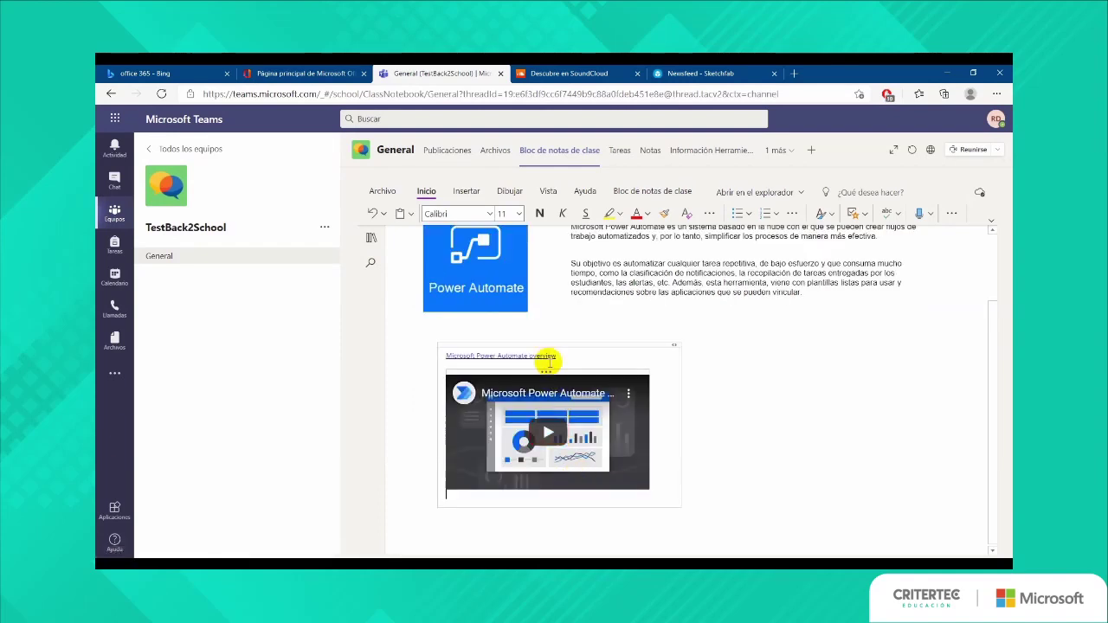
mouse_move(574, 346)
mouse_down()
mouse_move(563, 345)
mouse_move(635, 344)
mouse_move(566, 353)
mouse_up()
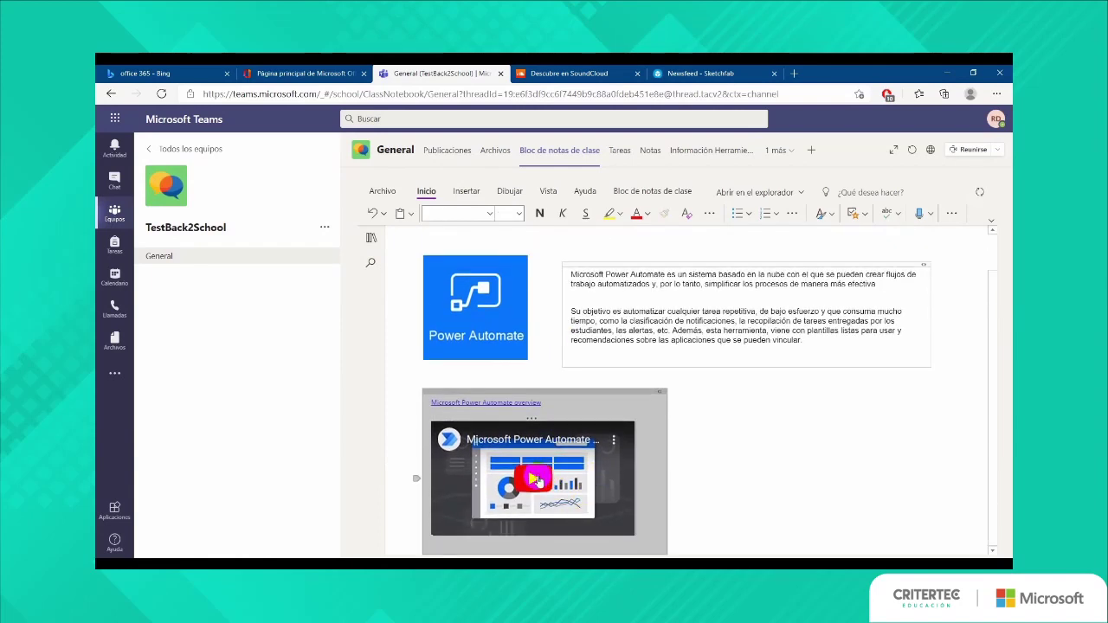
click(533, 479)
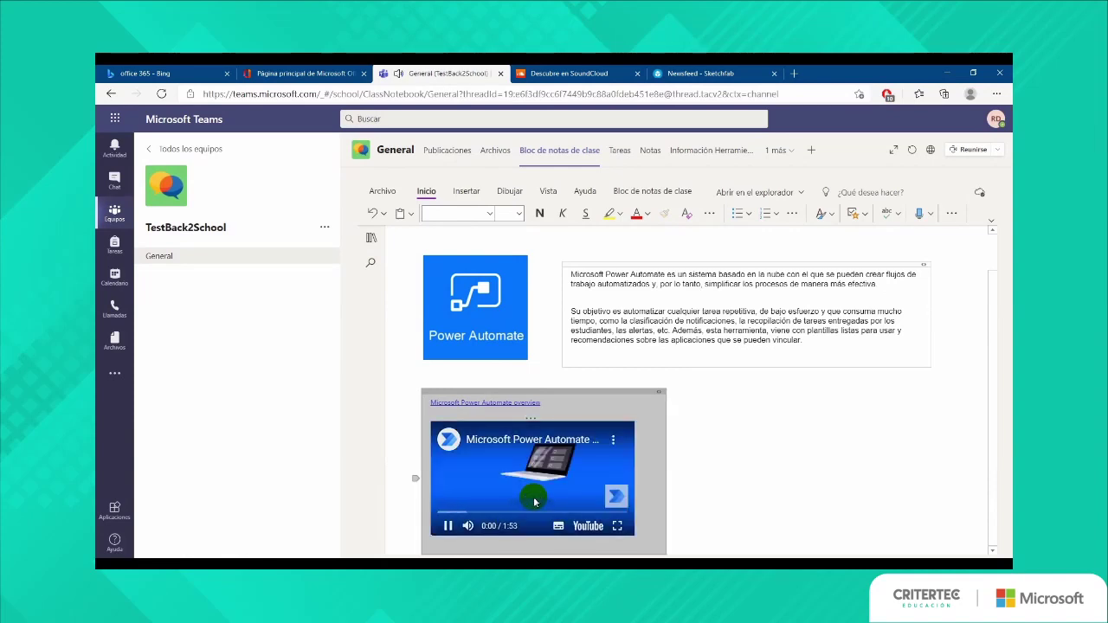
click(447, 526)
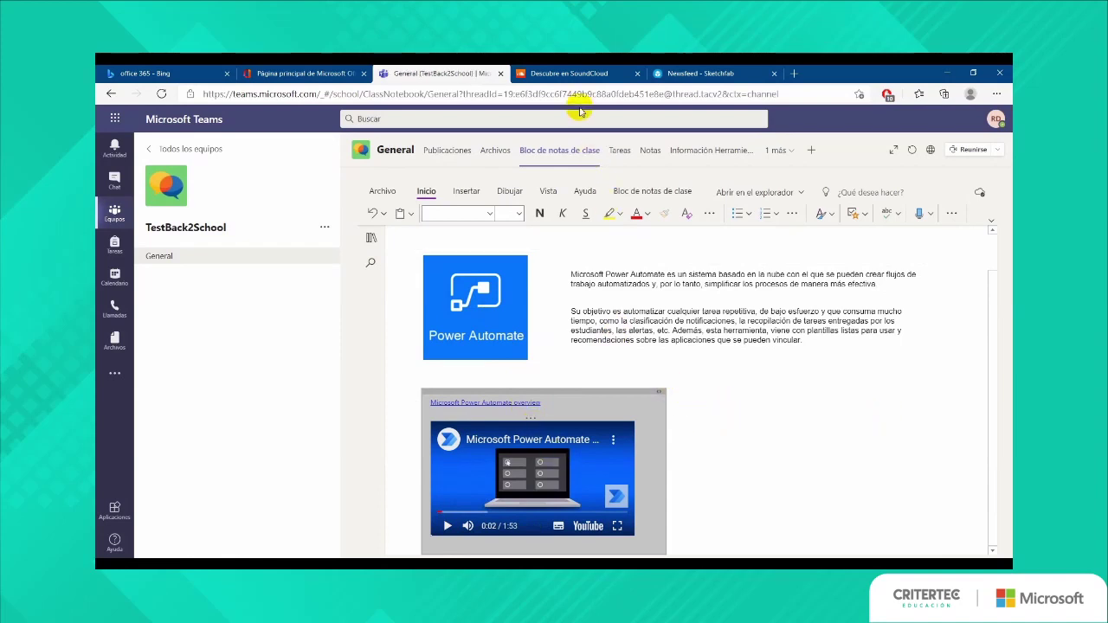
Search SoundCloud for "misoft power automate", open "Tech Authority Podcast - Episode 173 - Microsoft Power Automate", and preview part of the audio.
click(570, 75)
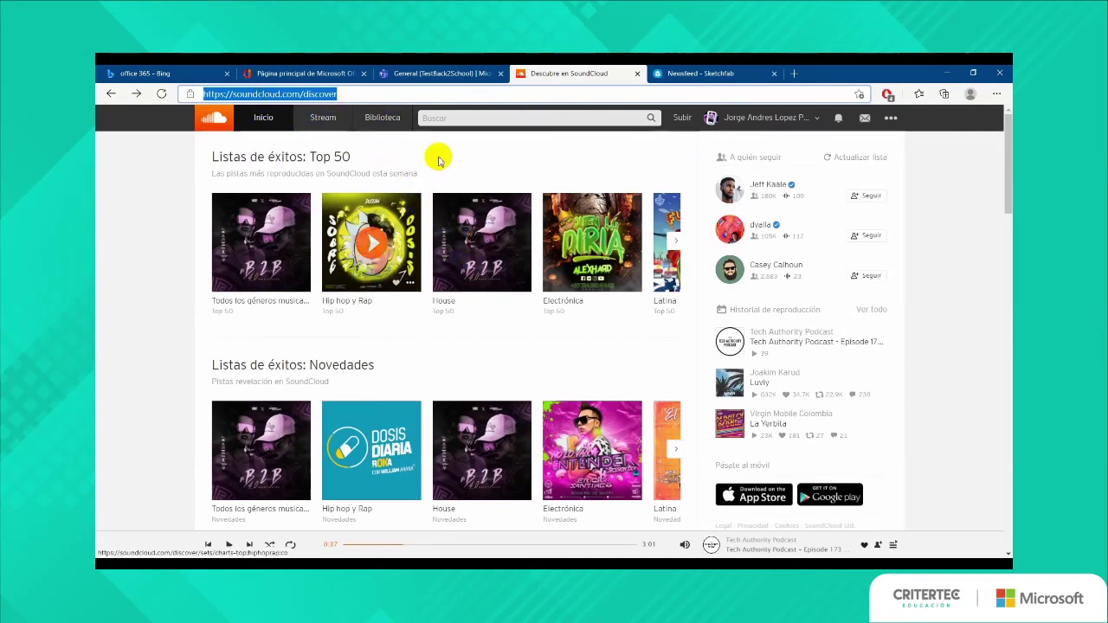
click(461, 119)
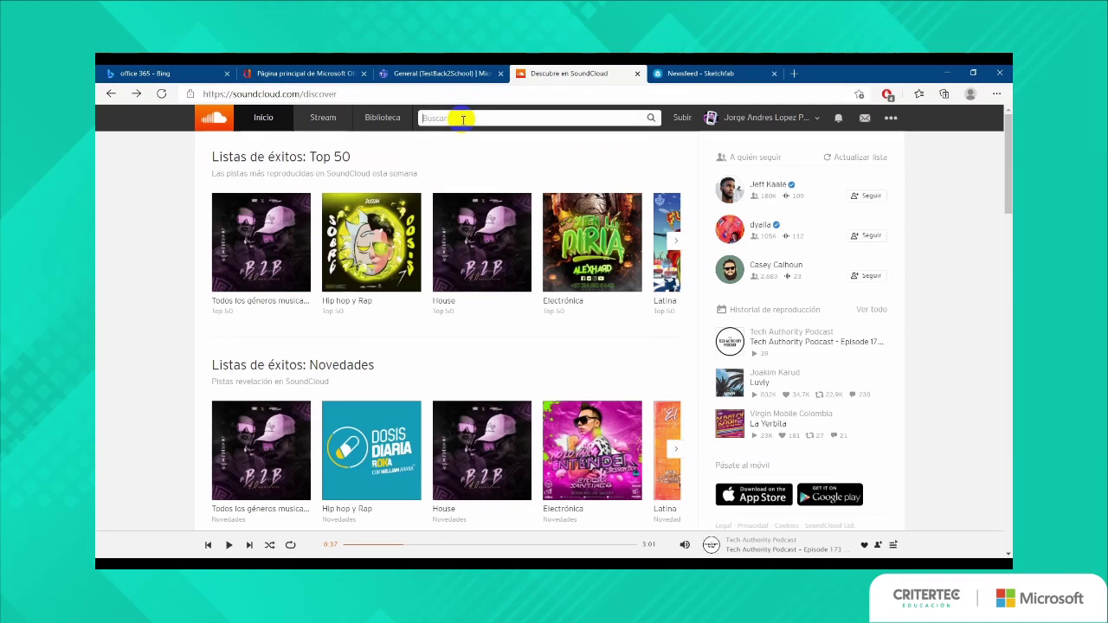
text(mlsoft )
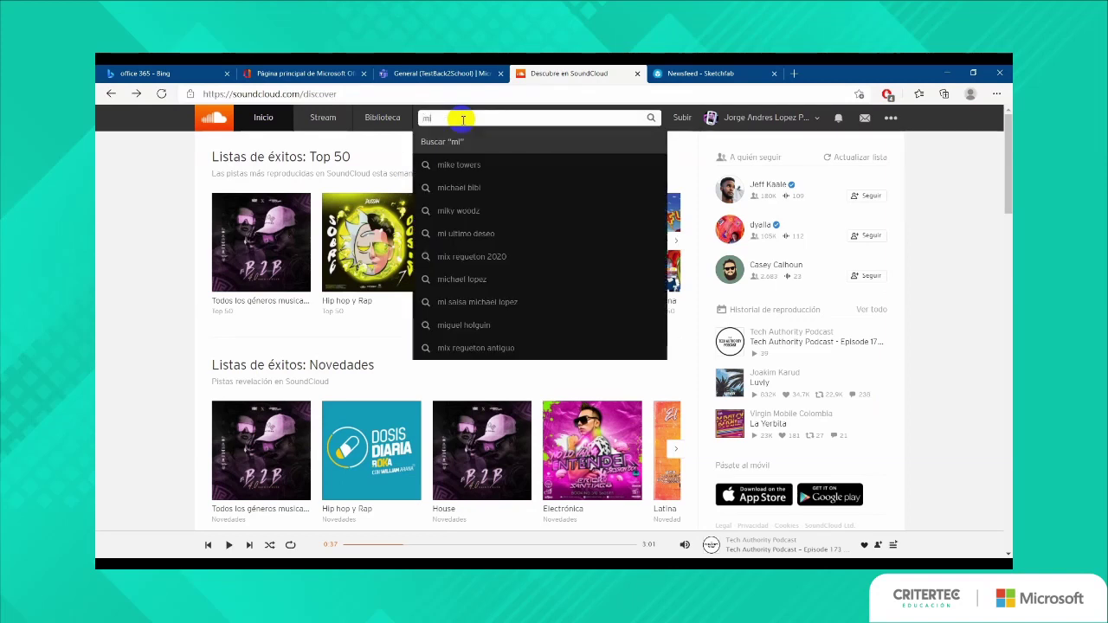
text(po)
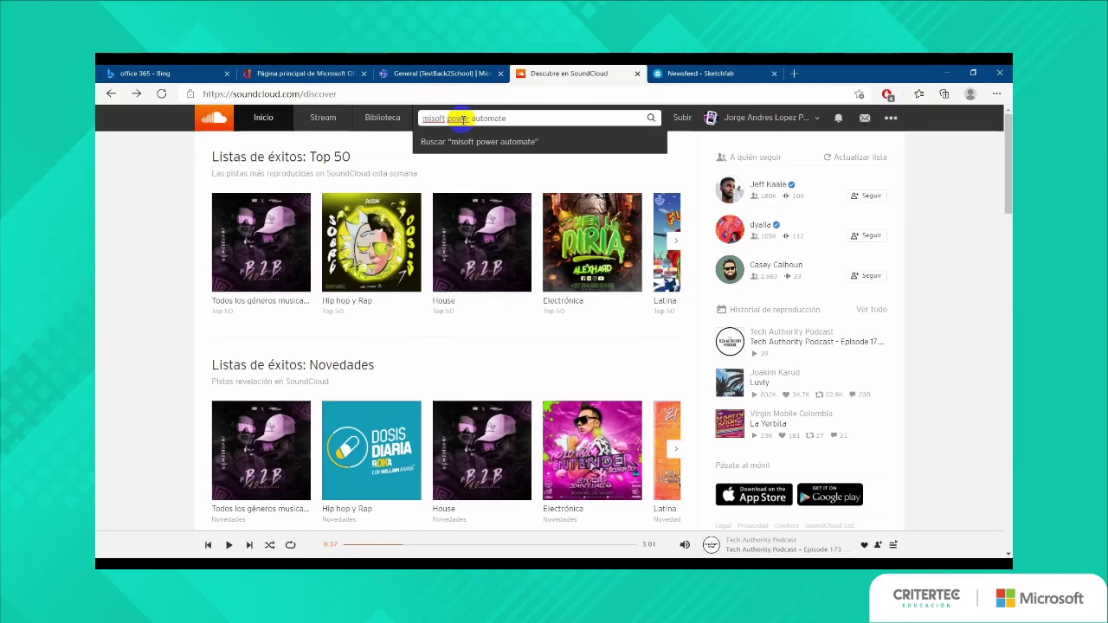
text(wer automate)
key(Return)
click(407, 276)
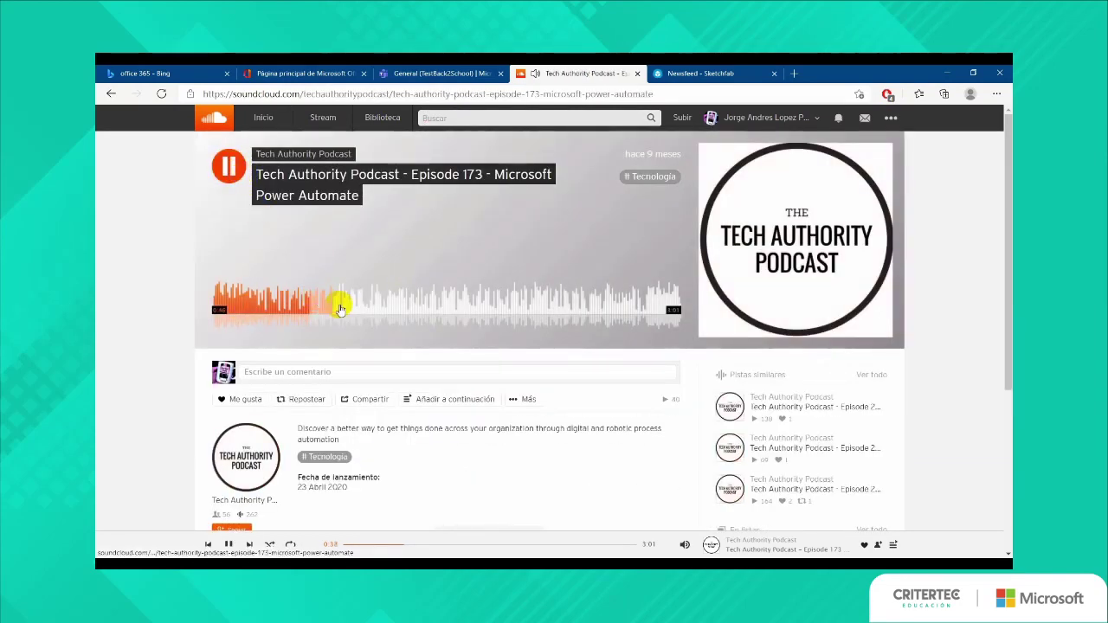
click(394, 304)
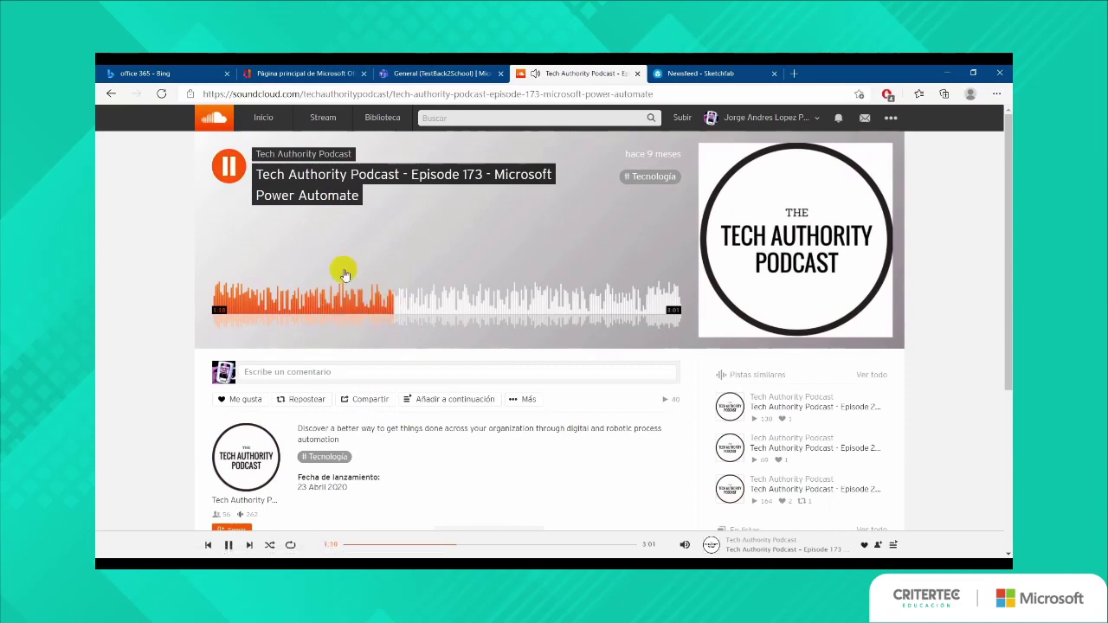
key(space)
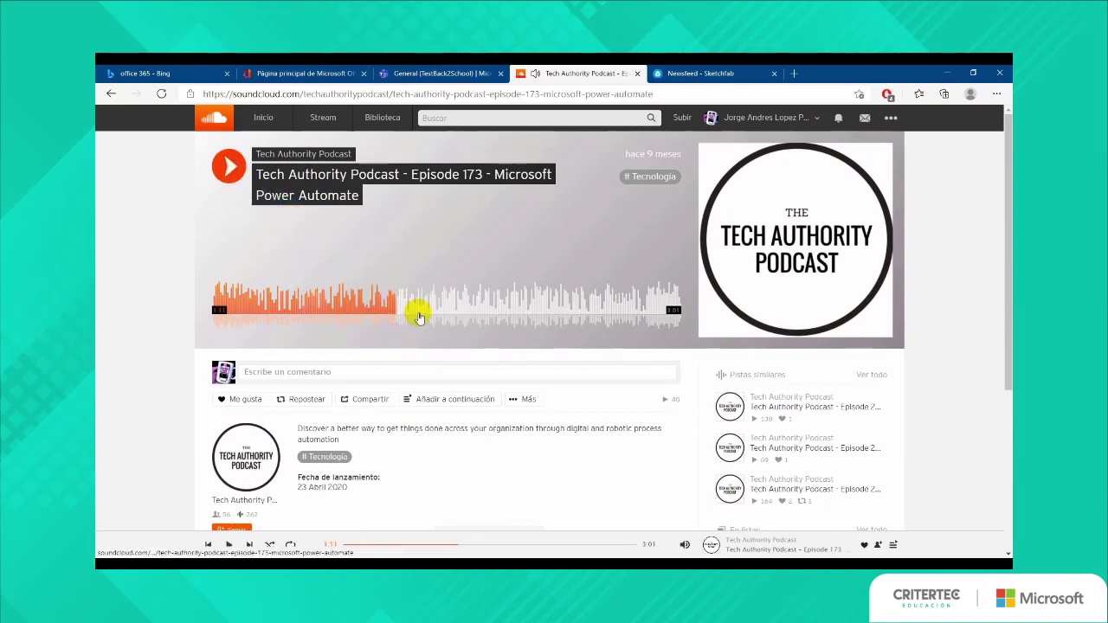
Copy the podcast episode's web address and paste it into a new note container to the right of the video on the Teams notebook page.
click(334, 97)
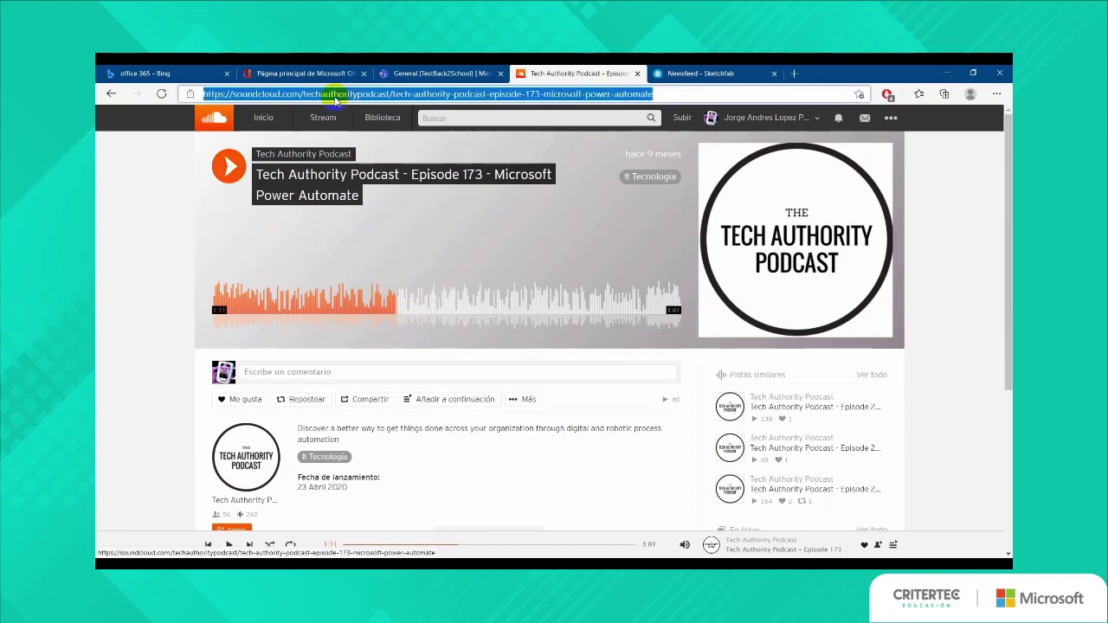
click(402, 73)
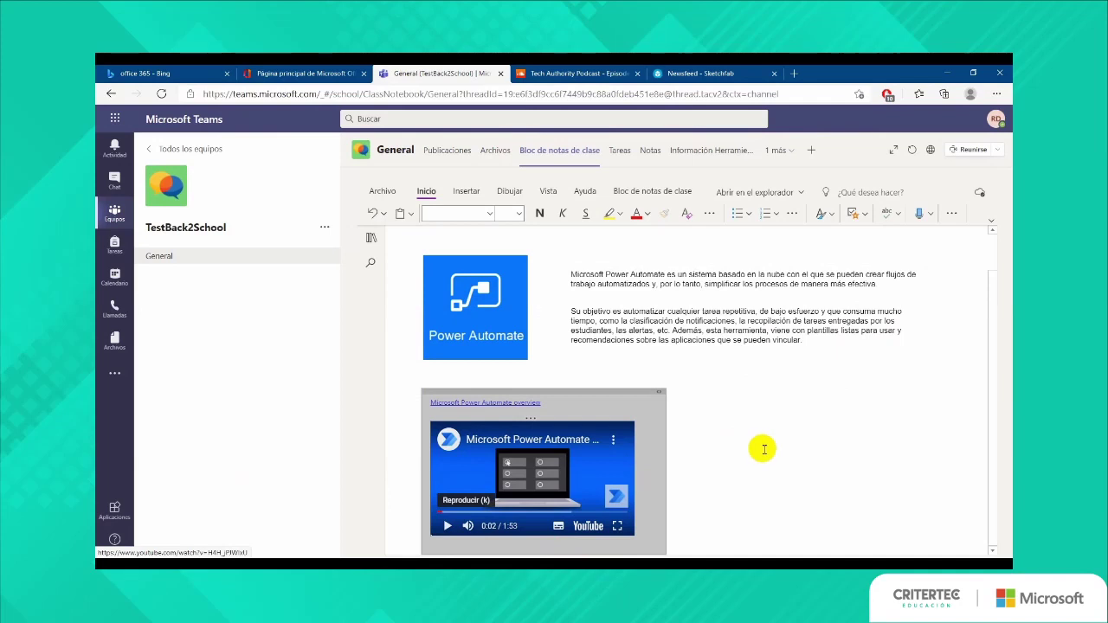
click(730, 443)
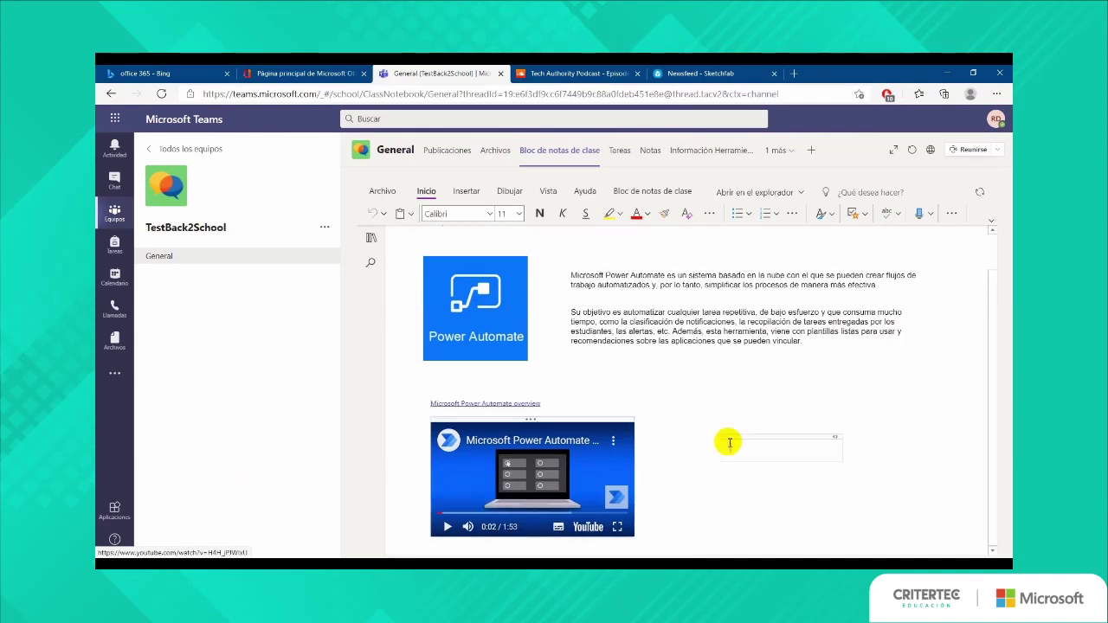
key(ctrl+v)
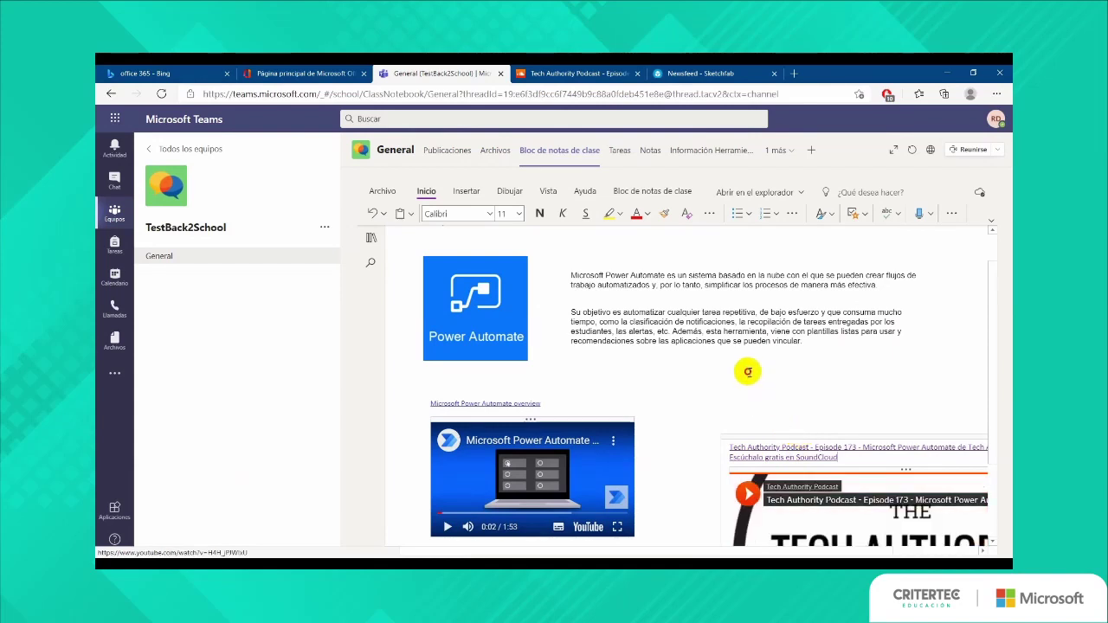
Move the embedded podcast's container up and left, closer to the video, and test the podcast's playback.
click(736, 412)
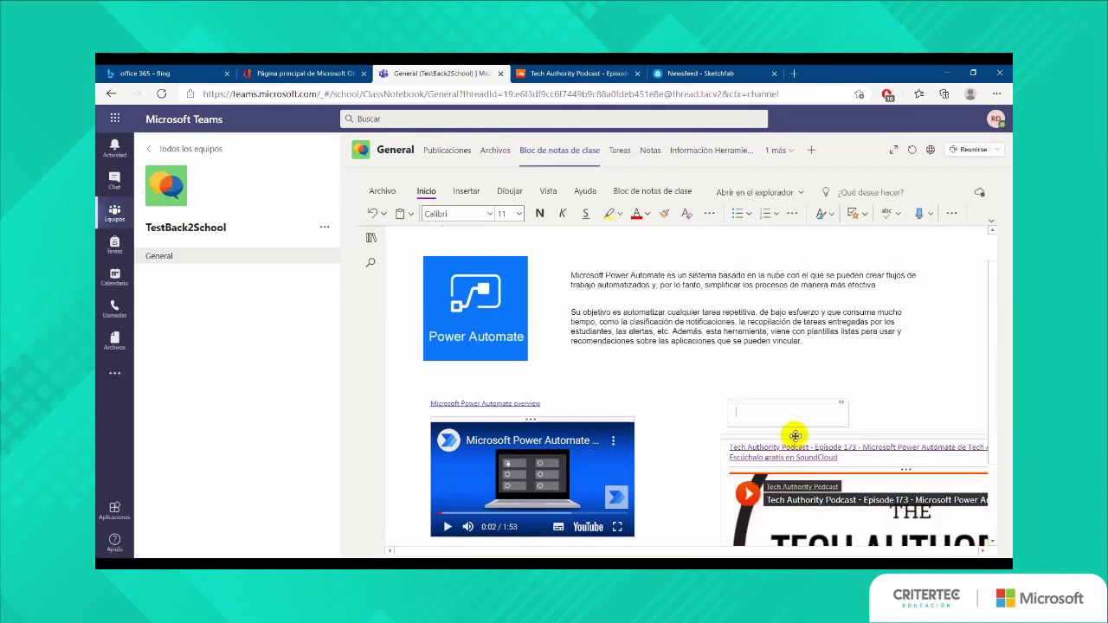
drag(795, 436, 725, 365)
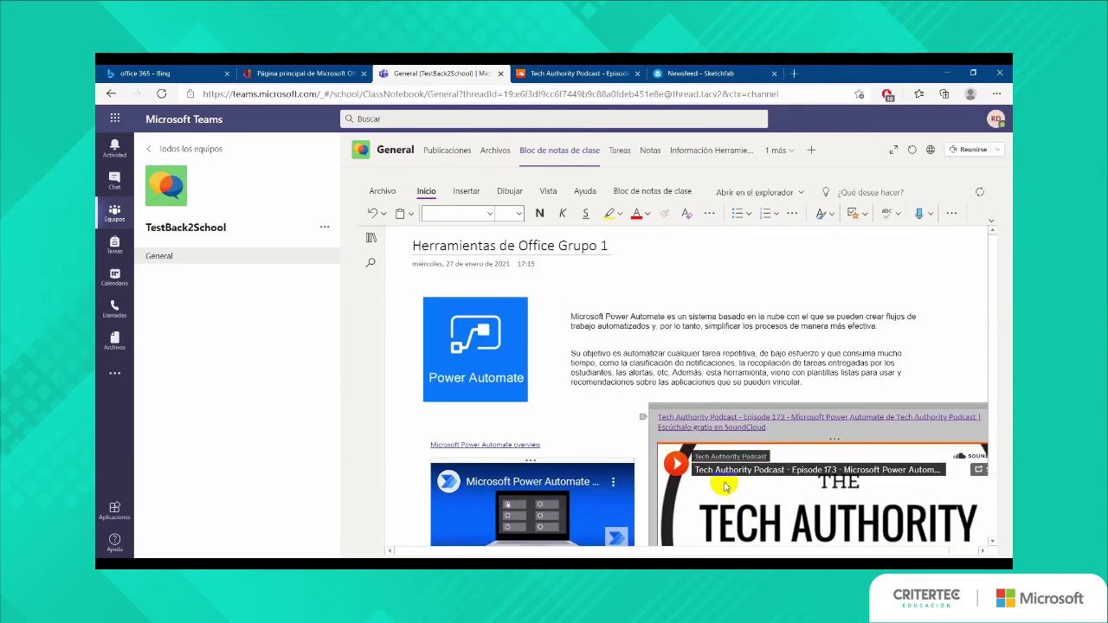
scroll(726, 487, down, 1)
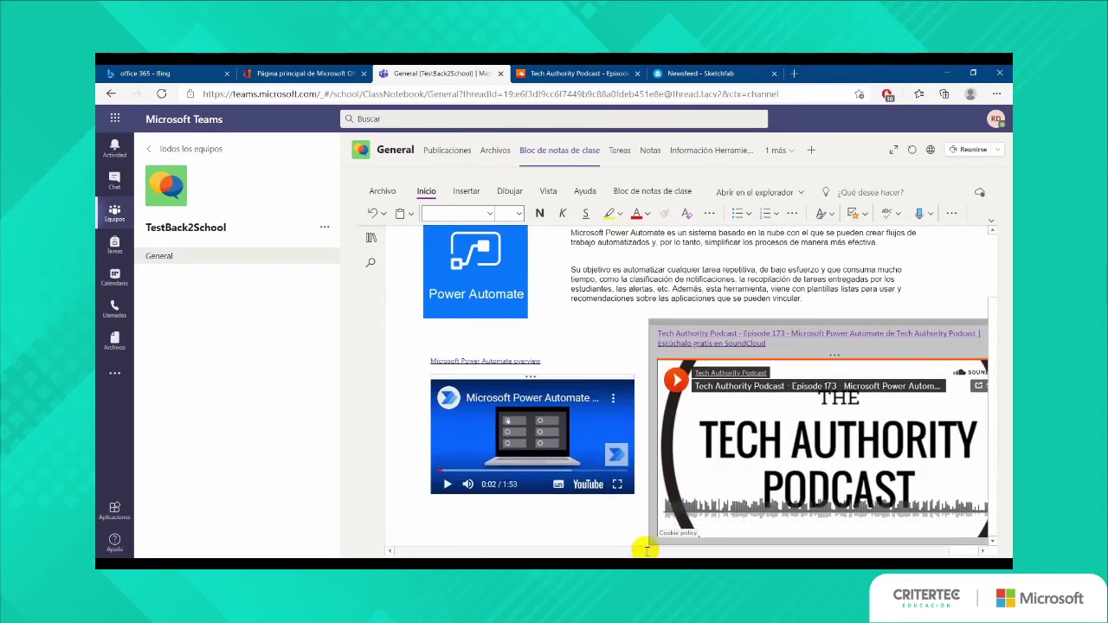
drag(647, 550, 798, 549)
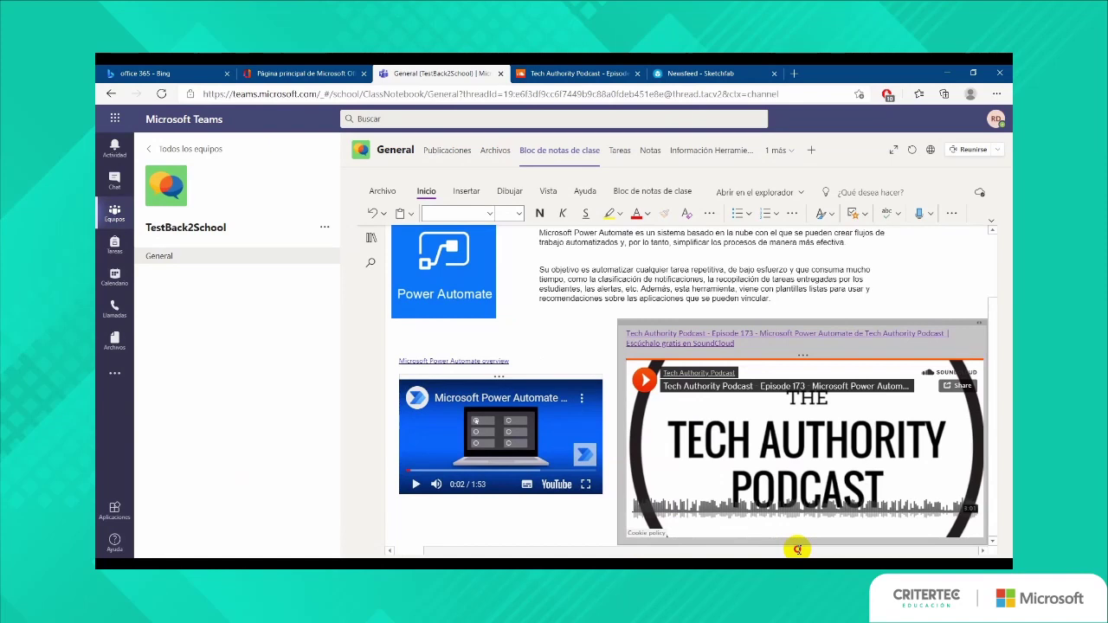
click(644, 379)
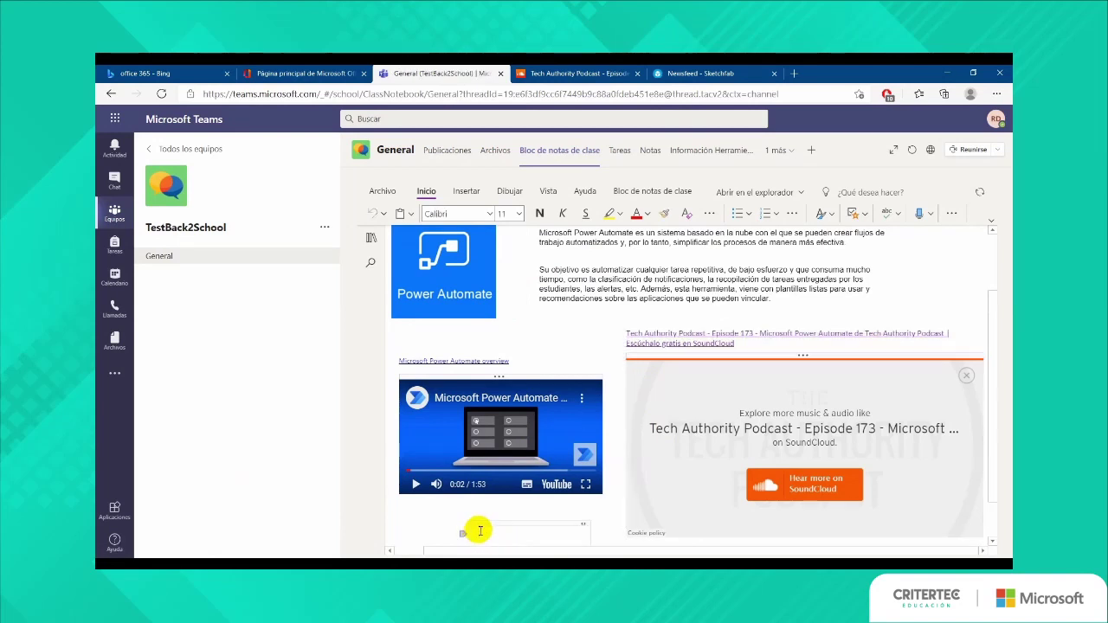
click(624, 257)
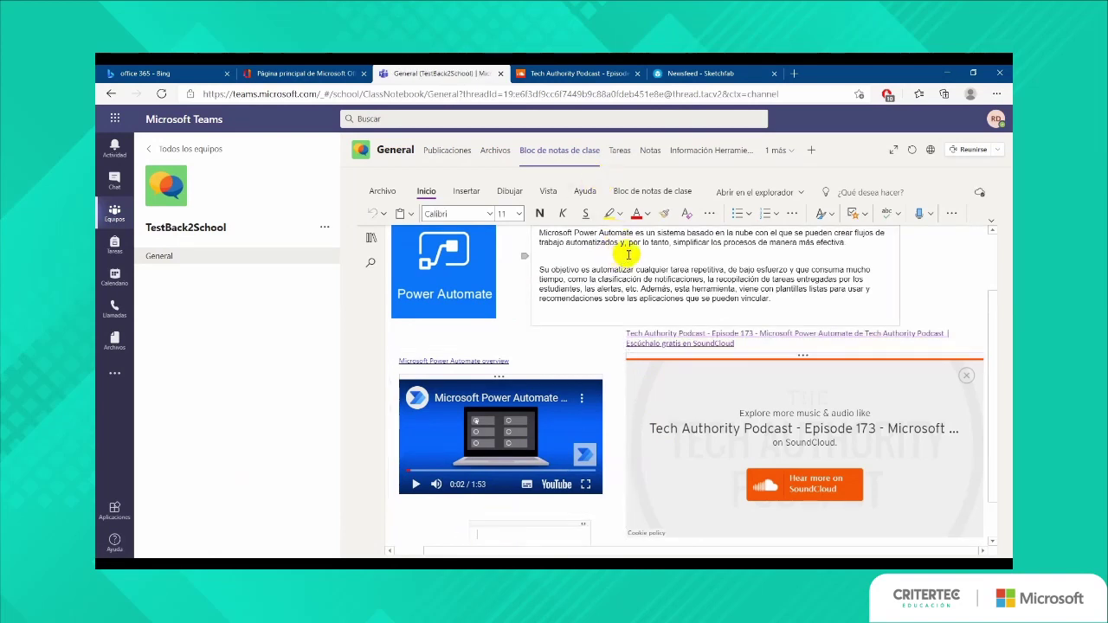
Switch to Sketchfab, search for "robot" with only downloadable models included, and open the "Baby Robot // 3Dcoat" model.
click(697, 72)
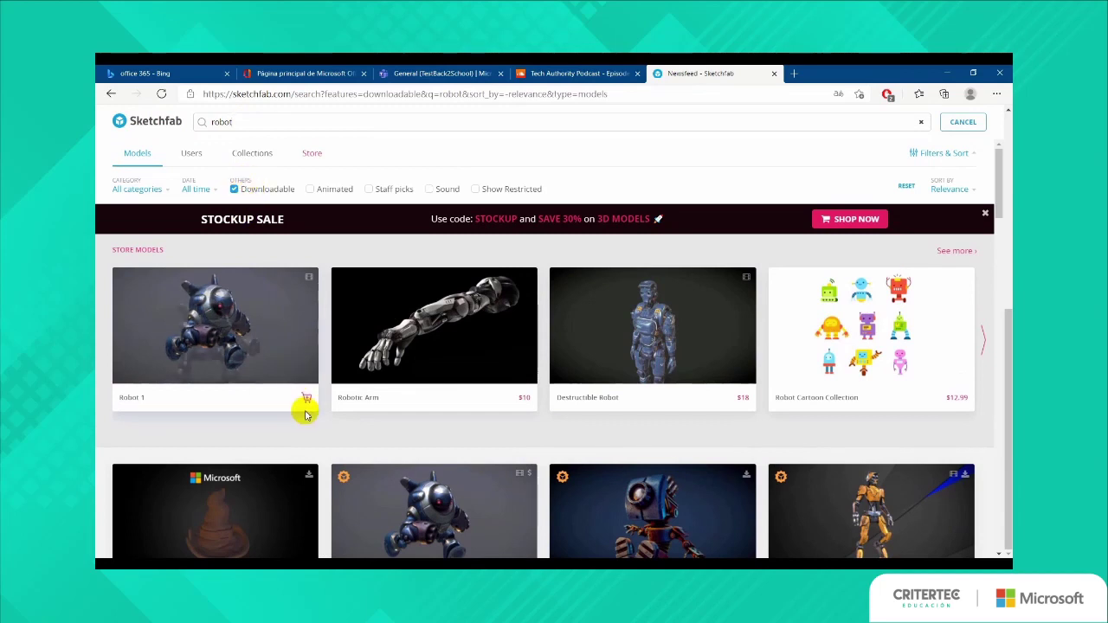
click(240, 194)
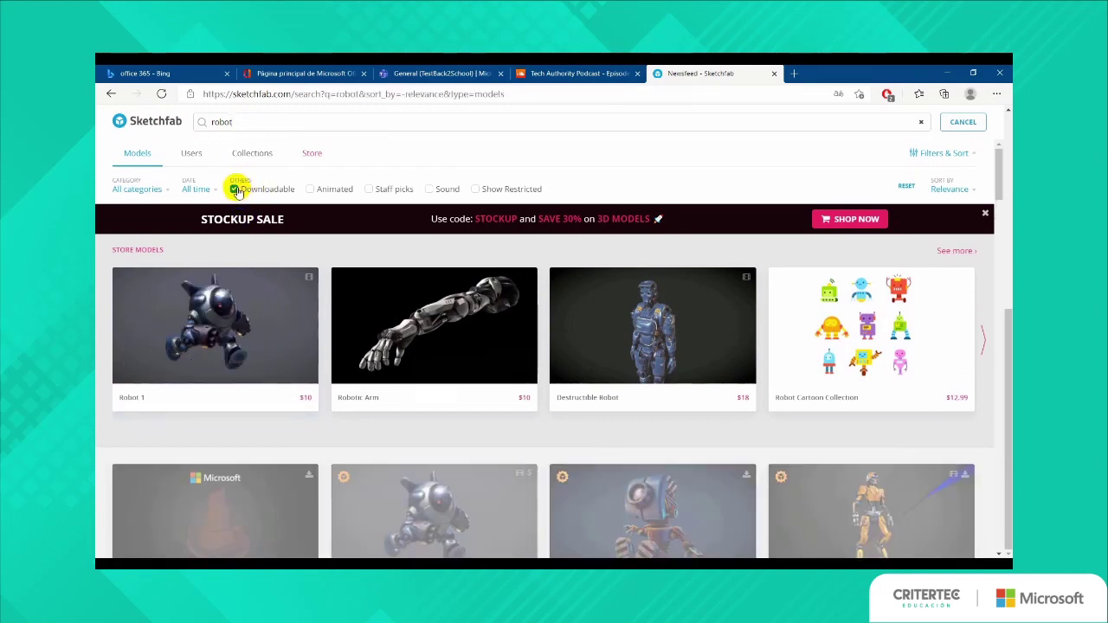
click(240, 194)
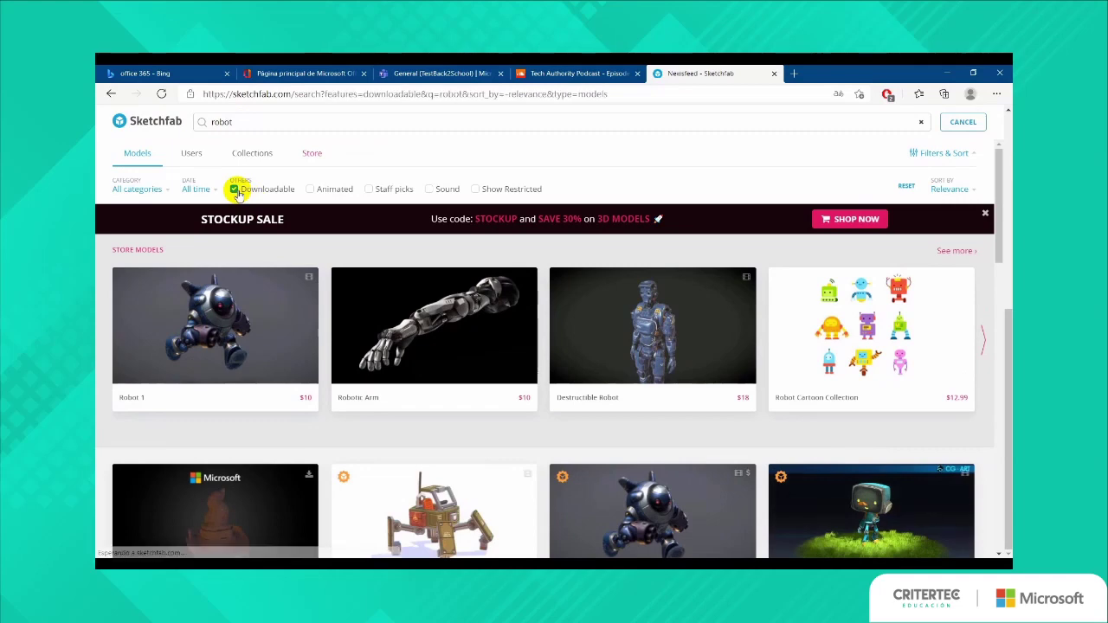
scroll(433, 342, down, 3)
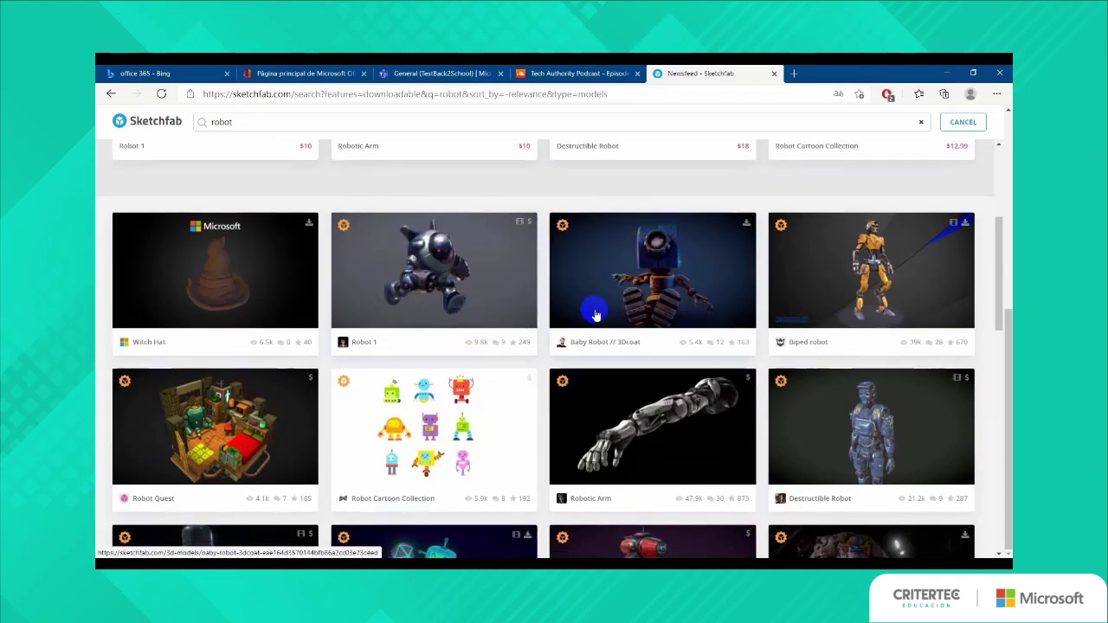
scroll(595, 316, down, 2)
scroll(606, 303, up, 2)
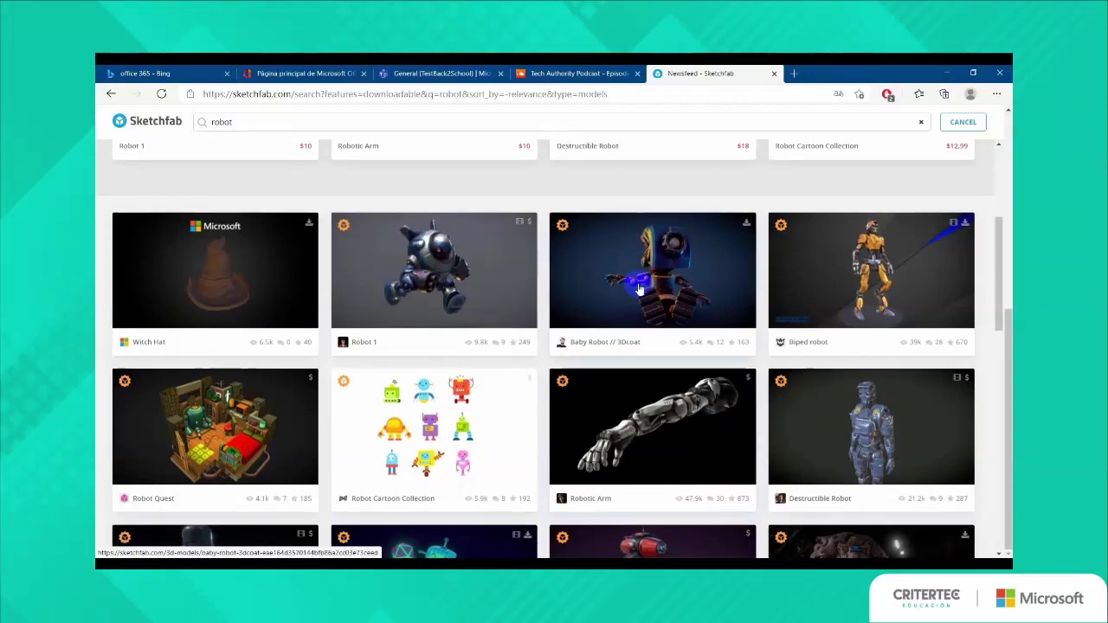
click(646, 279)
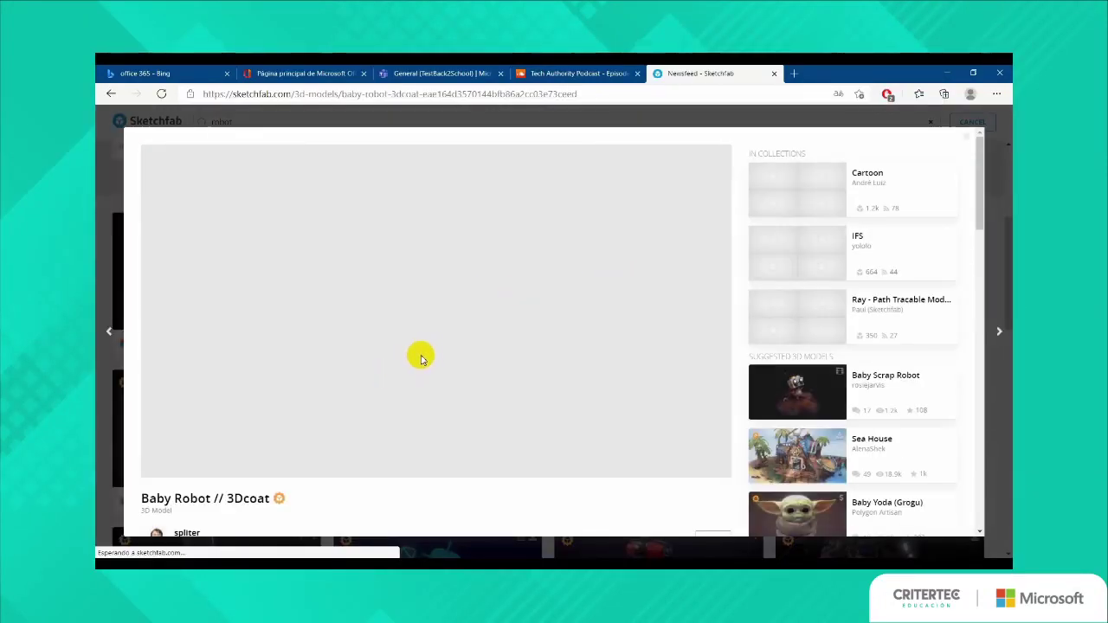
Examine the Baby Robot model in the 3D viewer from several angles and from farther away.
click(483, 362)
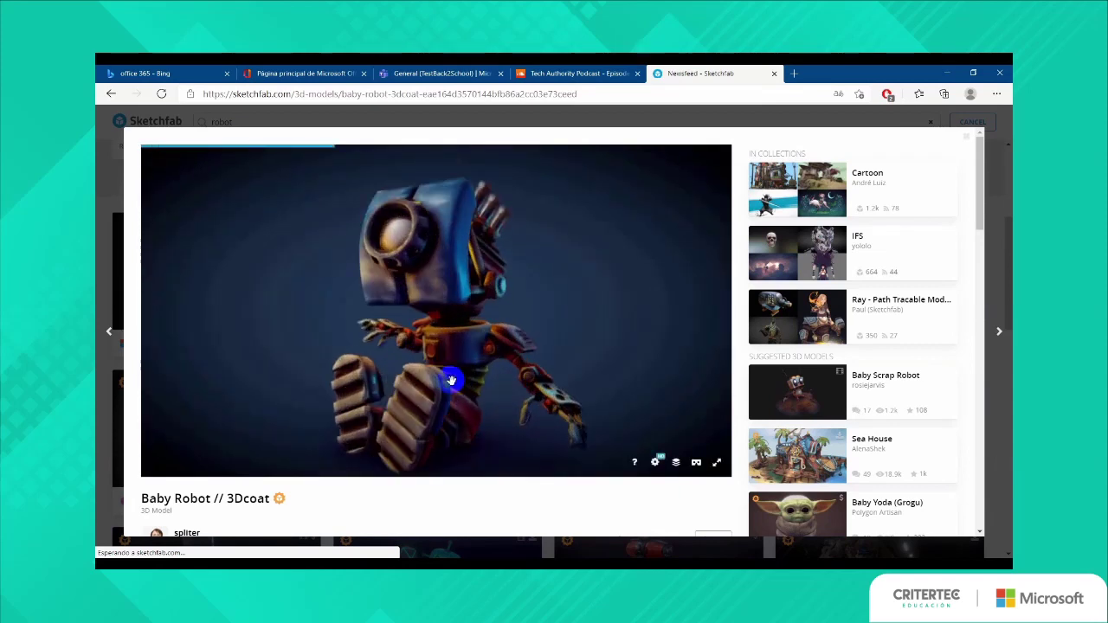
drag(452, 380, 420, 324)
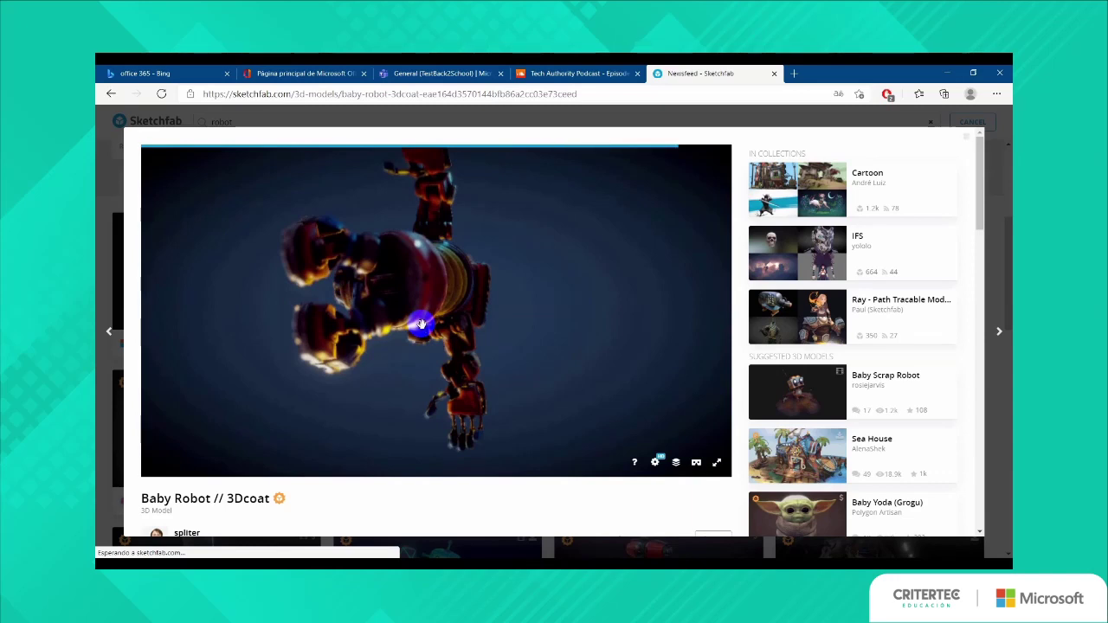
drag(420, 324, 667, 154)
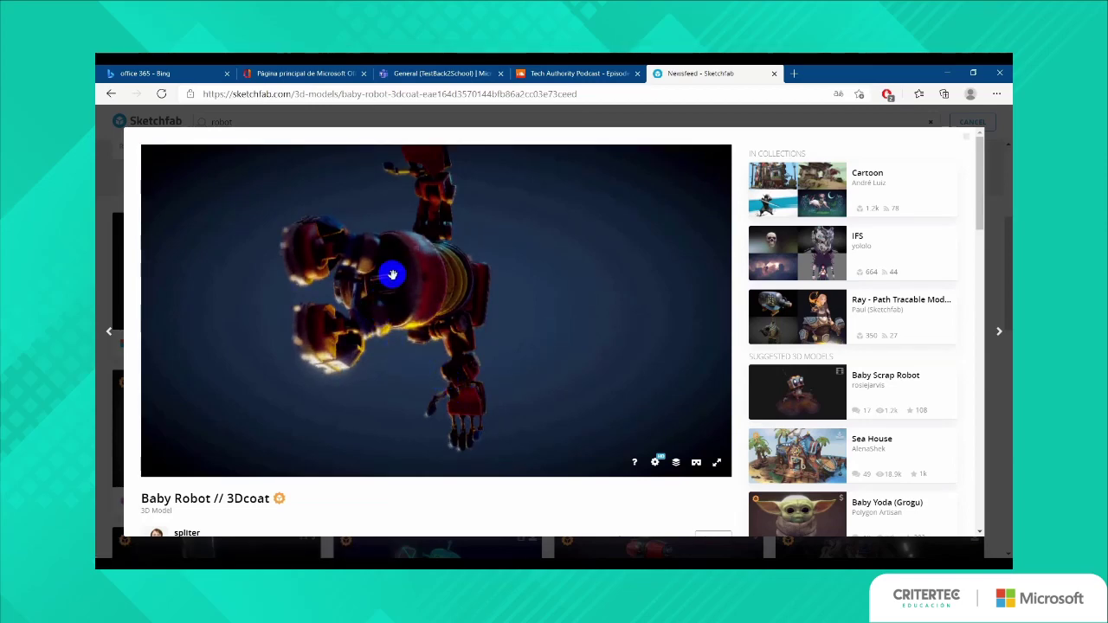
mouse_move(392, 274)
mouse_down()
mouse_move(482, 391)
mouse_move(436, 396)
mouse_move(413, 383)
mouse_move(465, 231)
mouse_move(435, 204)
mouse_move(439, 329)
mouse_move(528, 322)
mouse_up()
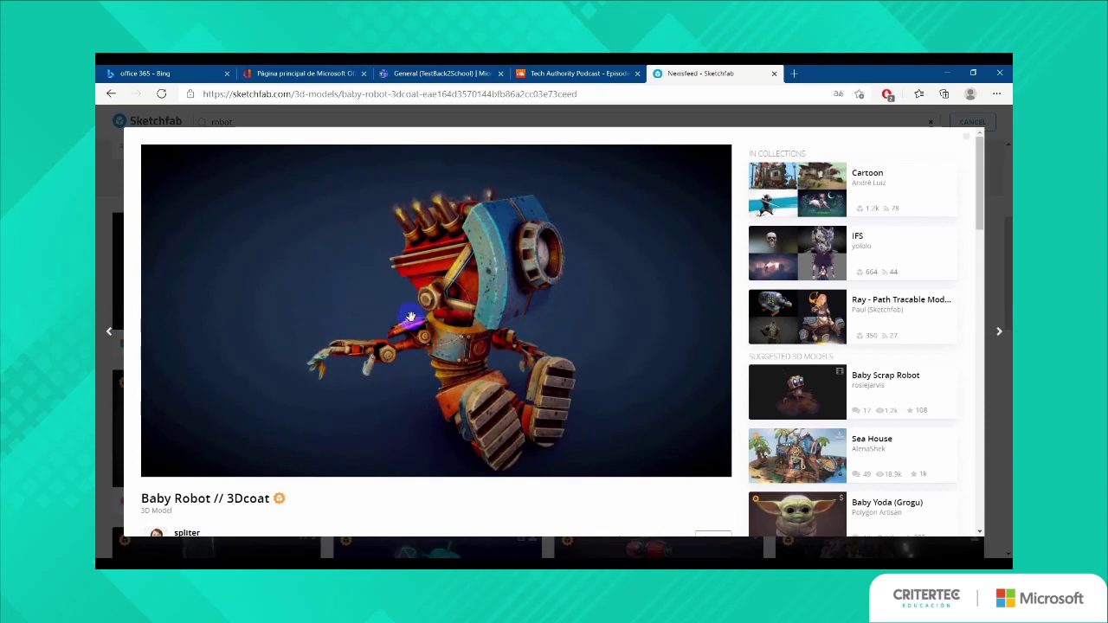
scroll(410, 317, down, 3)
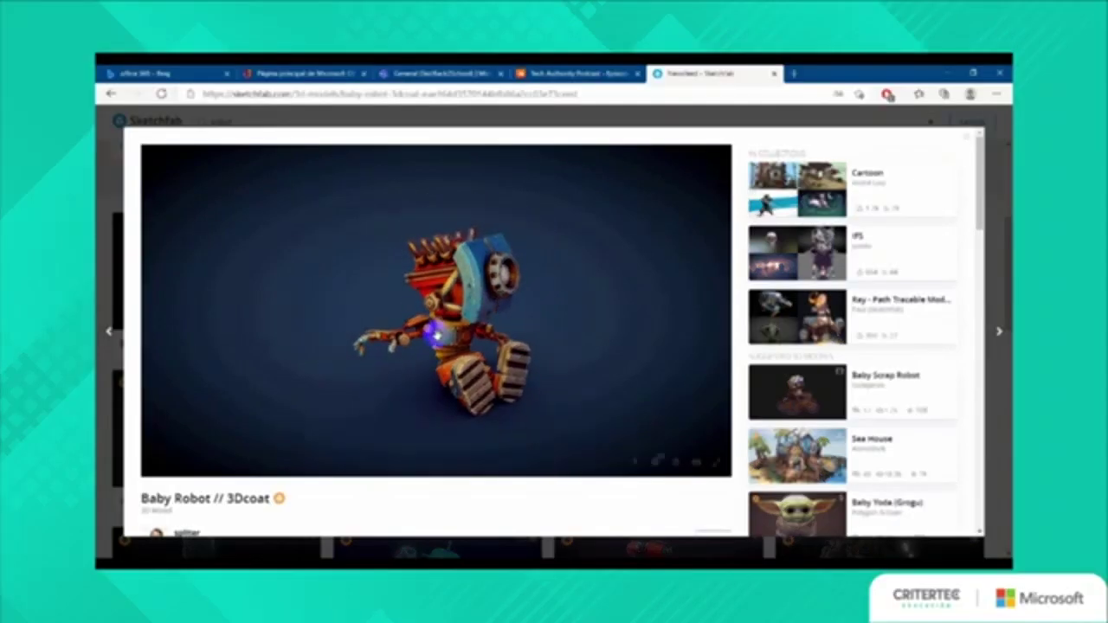
Copy the Baby Robot model's web address and paste it into a new note container below the video on the Teams notebook page.
click(405, 94)
click(401, 95)
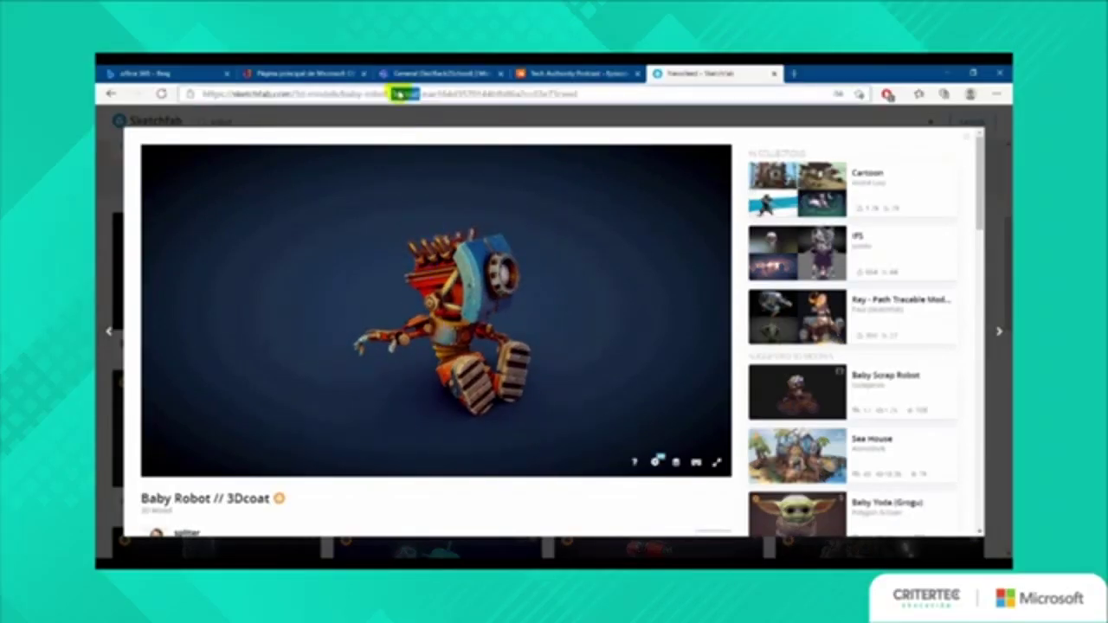
triple_click(400, 93)
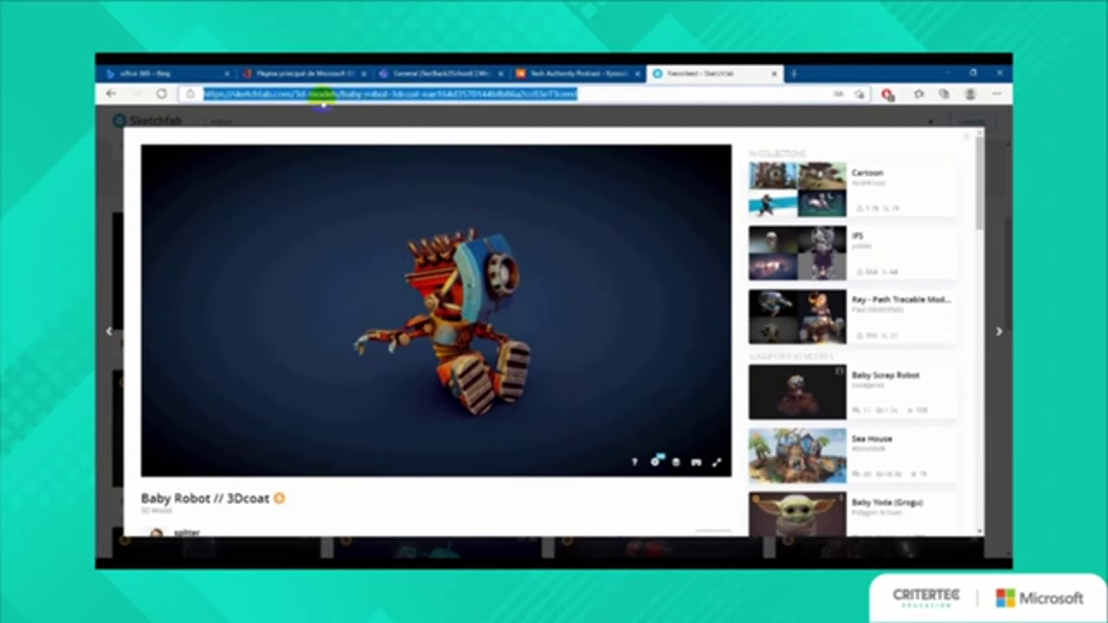
click(425, 73)
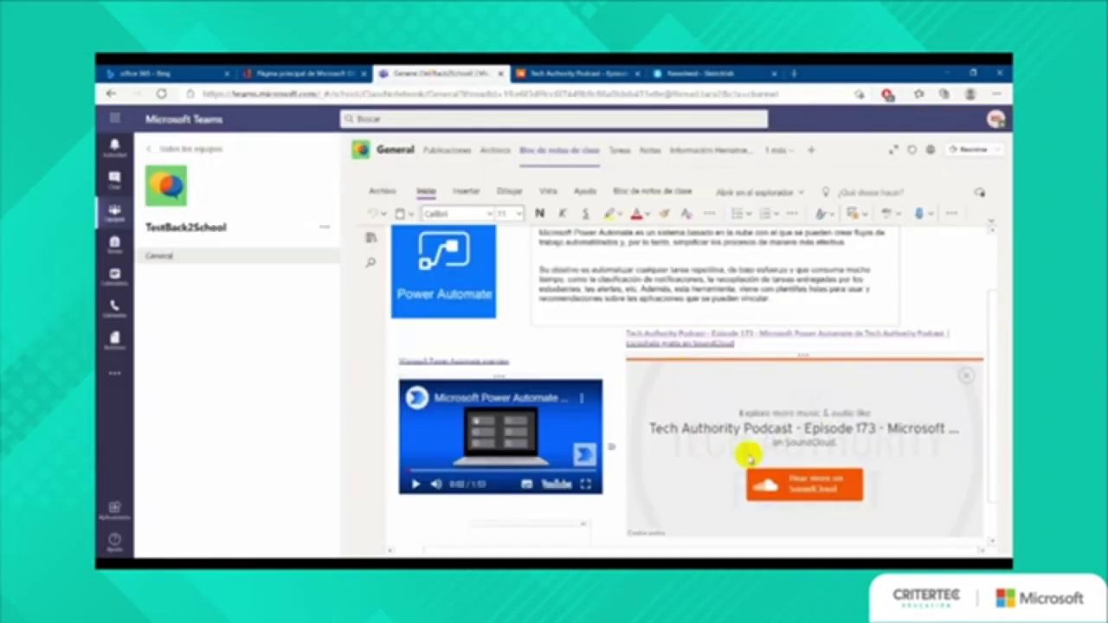
scroll(572, 485, down, 1)
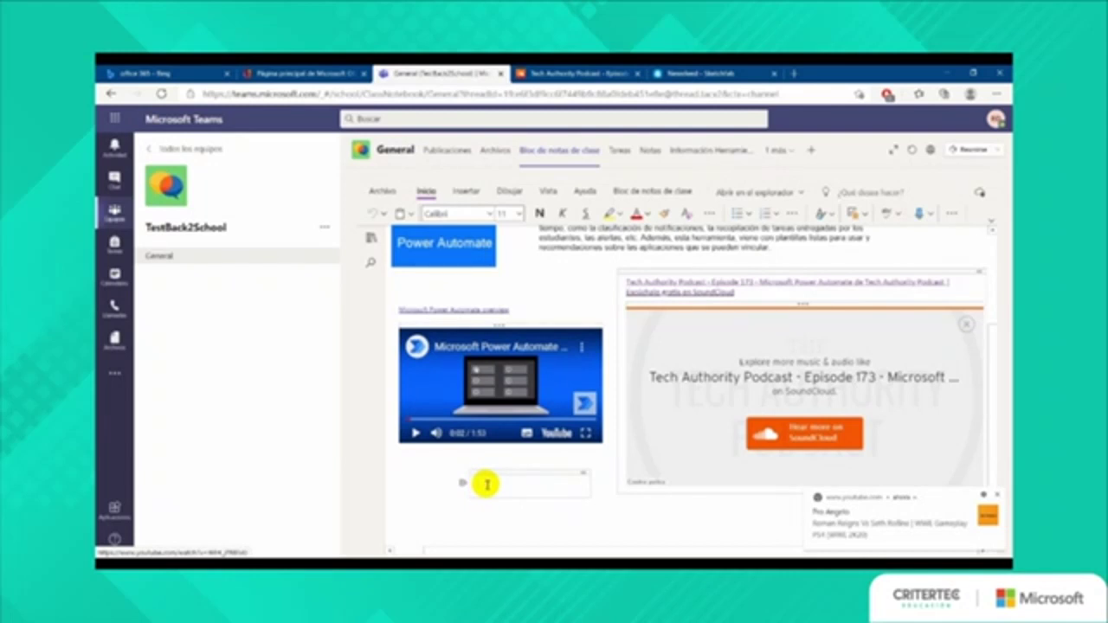
text(Newsfeed - Sketchfab)
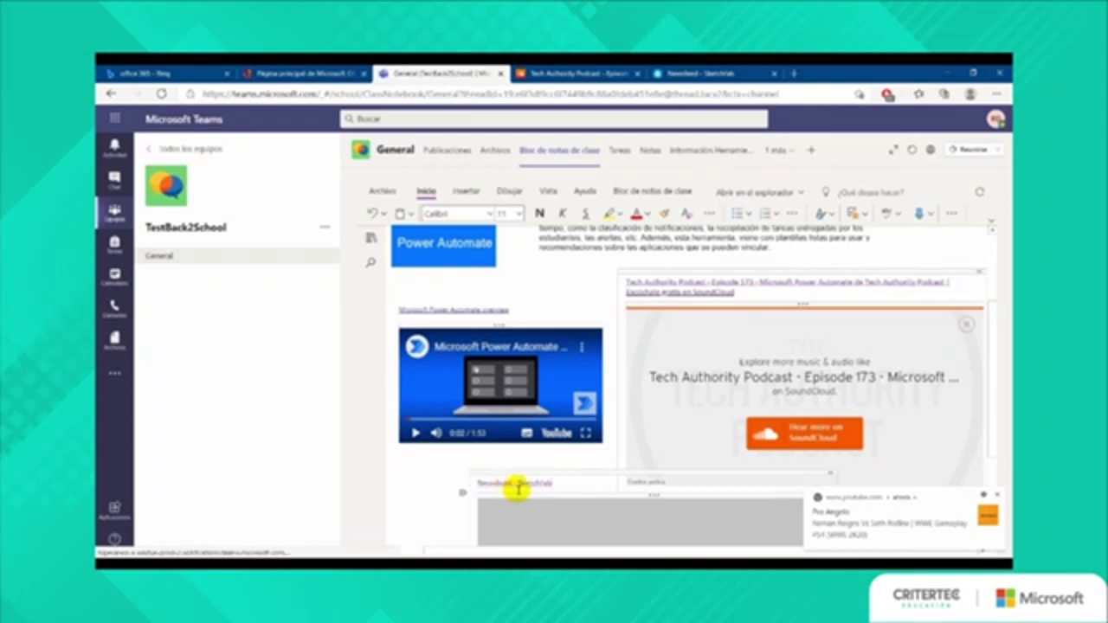
Move the embedded 3D model's container slightly down and to the right, clear of the video and the podcast.
scroll(534, 479, down, 3)
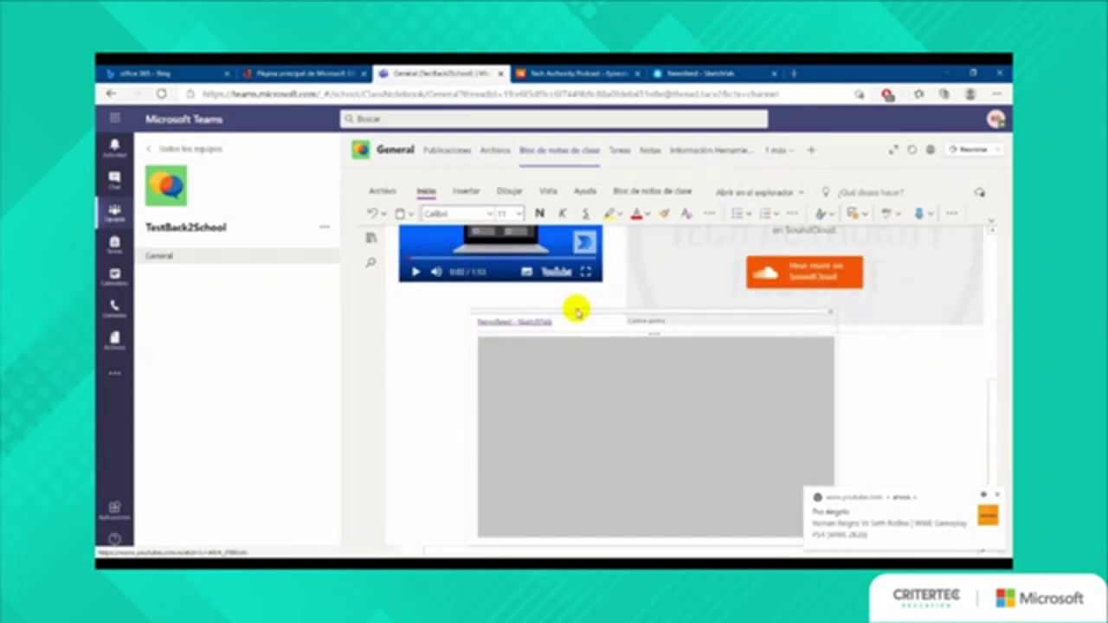
mouse_move(578, 314)
mouse_down()
mouse_move(560, 349)
mouse_move(612, 349)
mouse_up()
scroll(921, 405, down, 1)
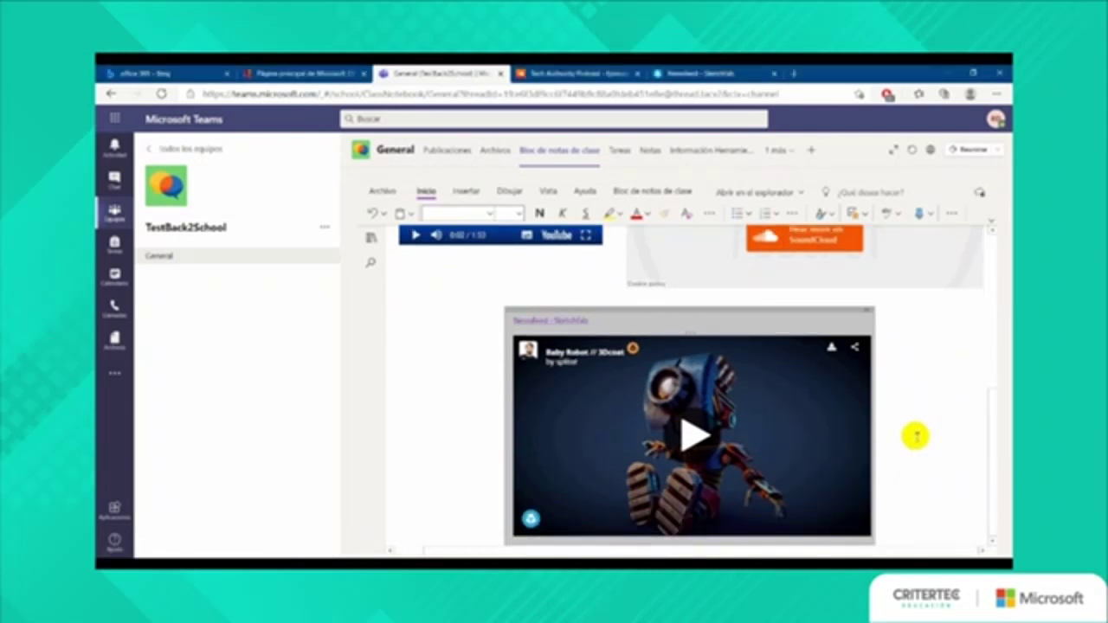
Review the whole "Herramientas de Office Grupo 1" page, from the title and logo down to the embedded 3D model.
scroll(912, 435, up, 10)
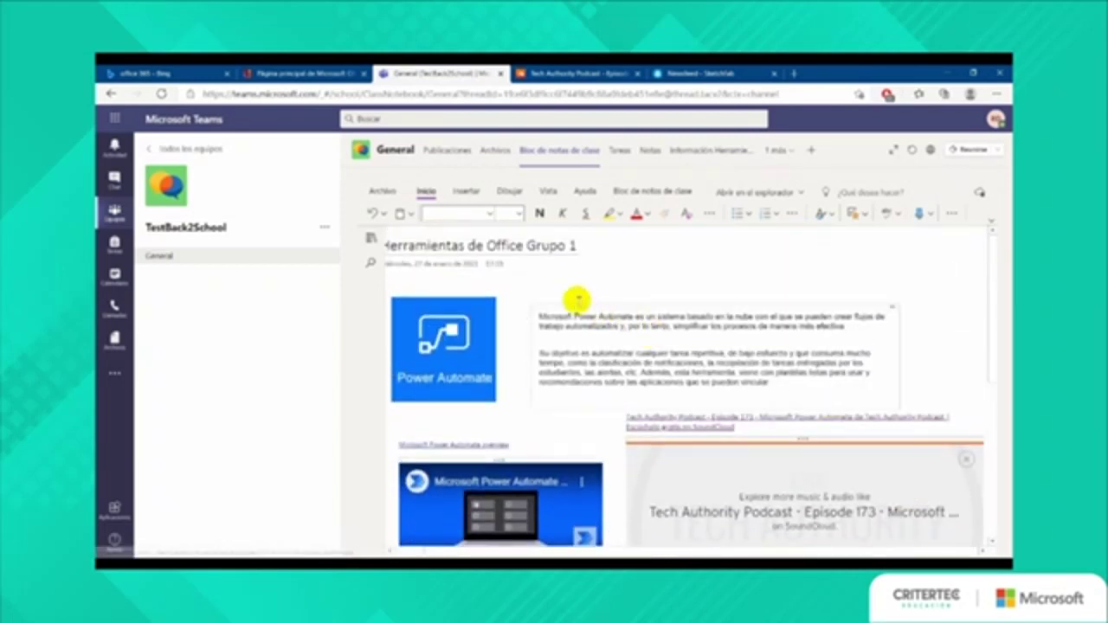
scroll(452, 362, down, 10)
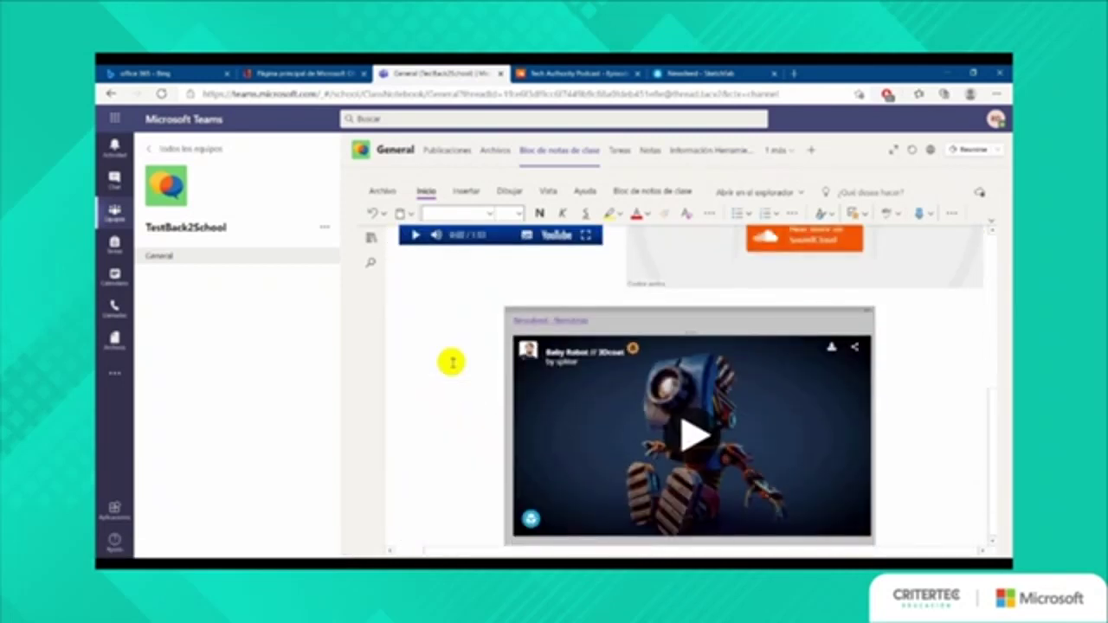
scroll(452, 362, up, 1)
scroll(452, 361, down, 1)
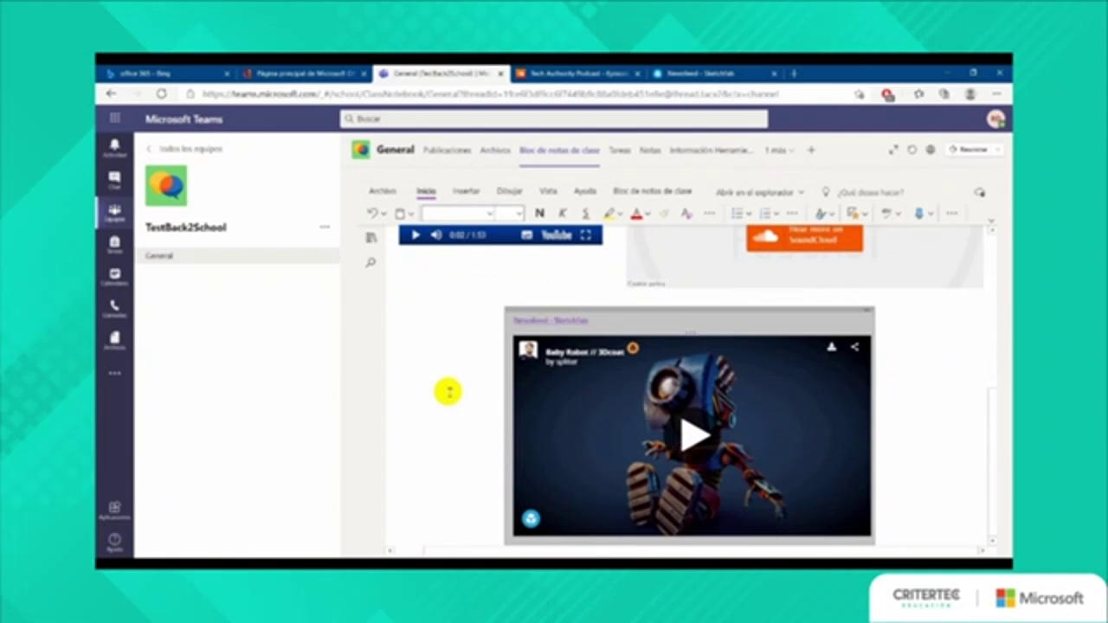
scroll(448, 392, up, 10)
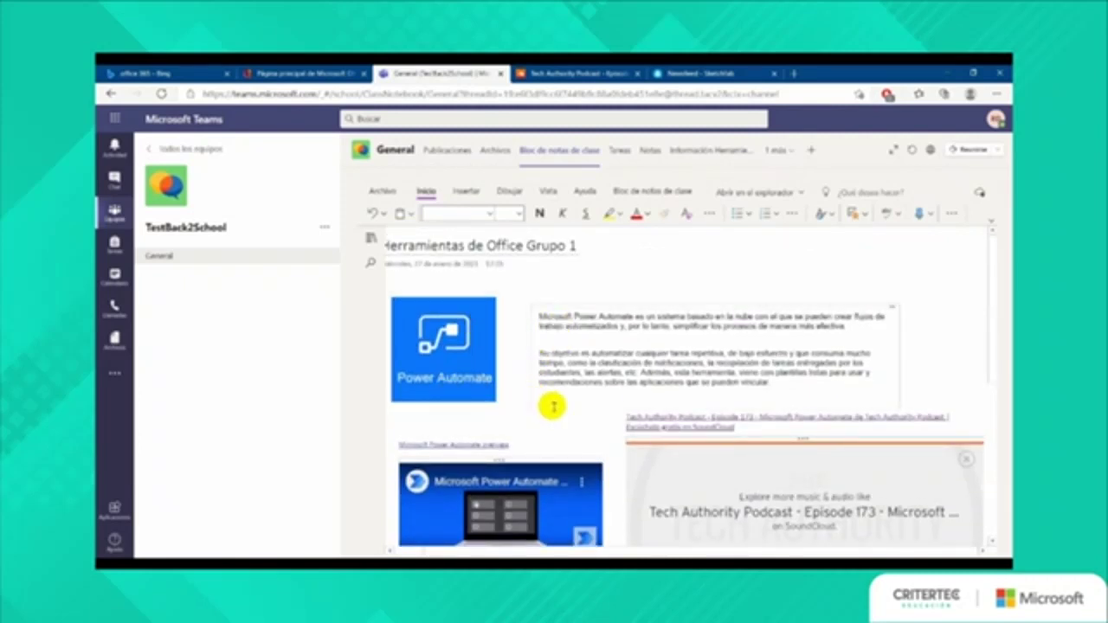
scroll(553, 407, down, 3)
scroll(606, 399, up, 3)
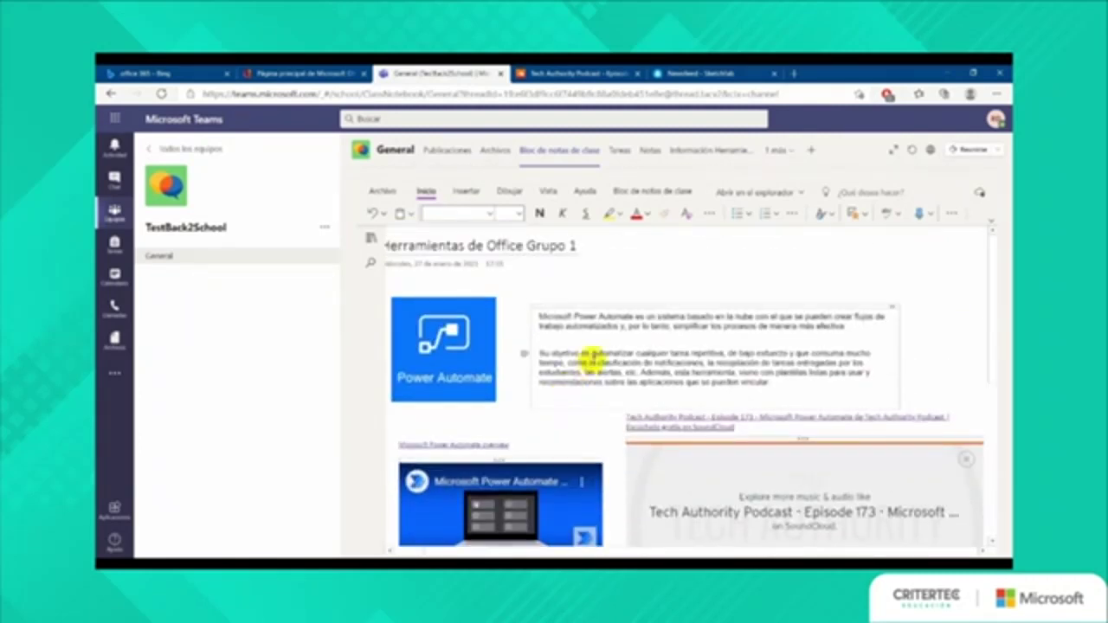
Delete the container with the Power Automate description beside the logo, and undo the deletion.
click(627, 327)
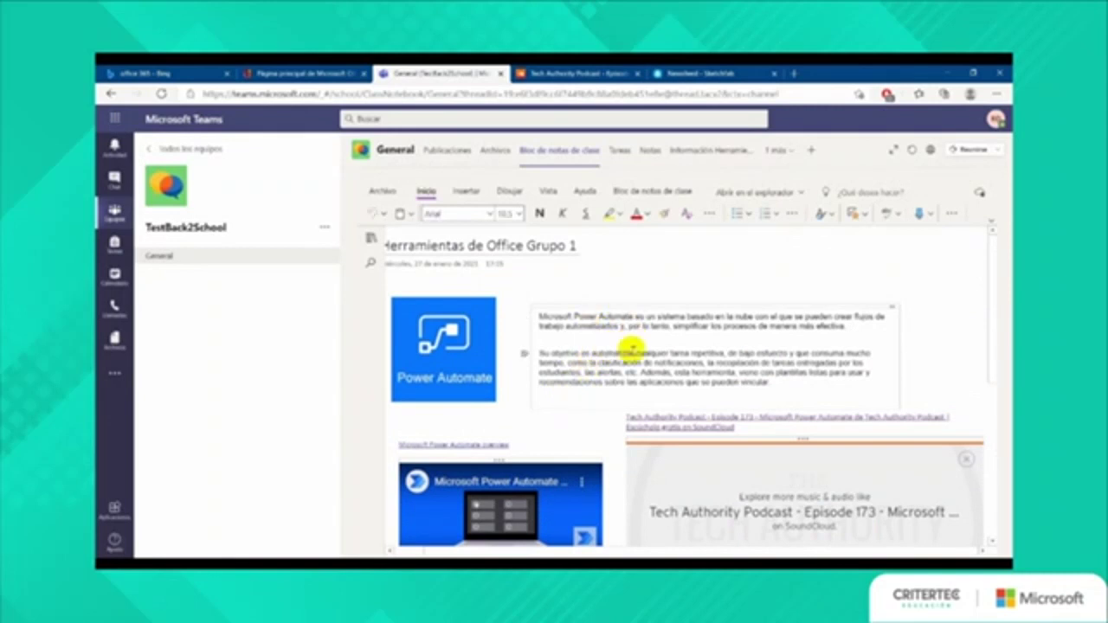
click(597, 305)
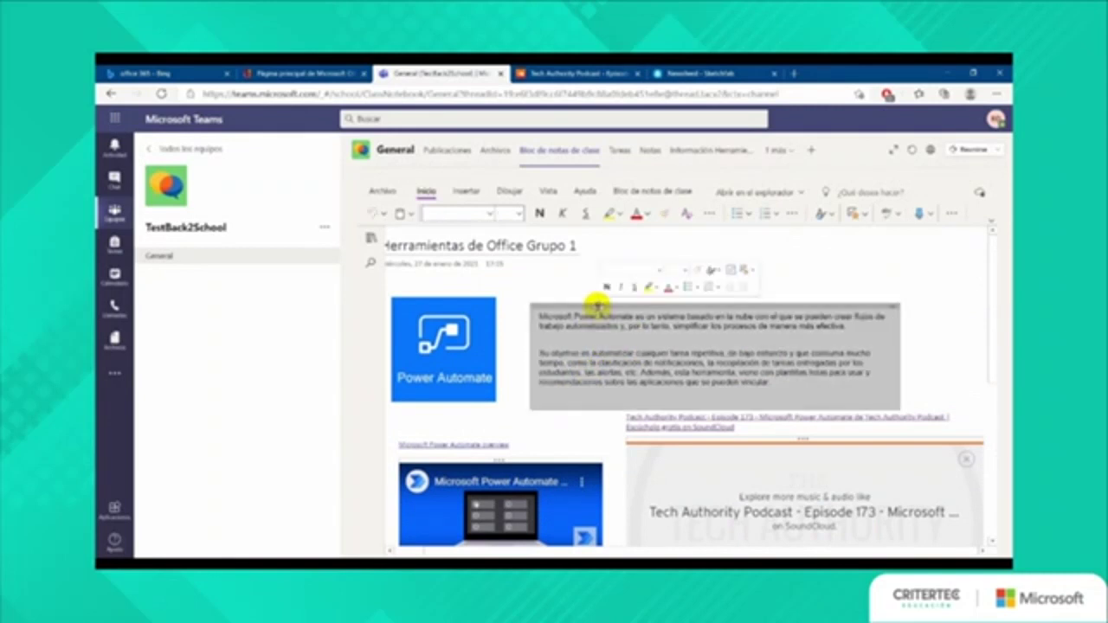
key(Delete)
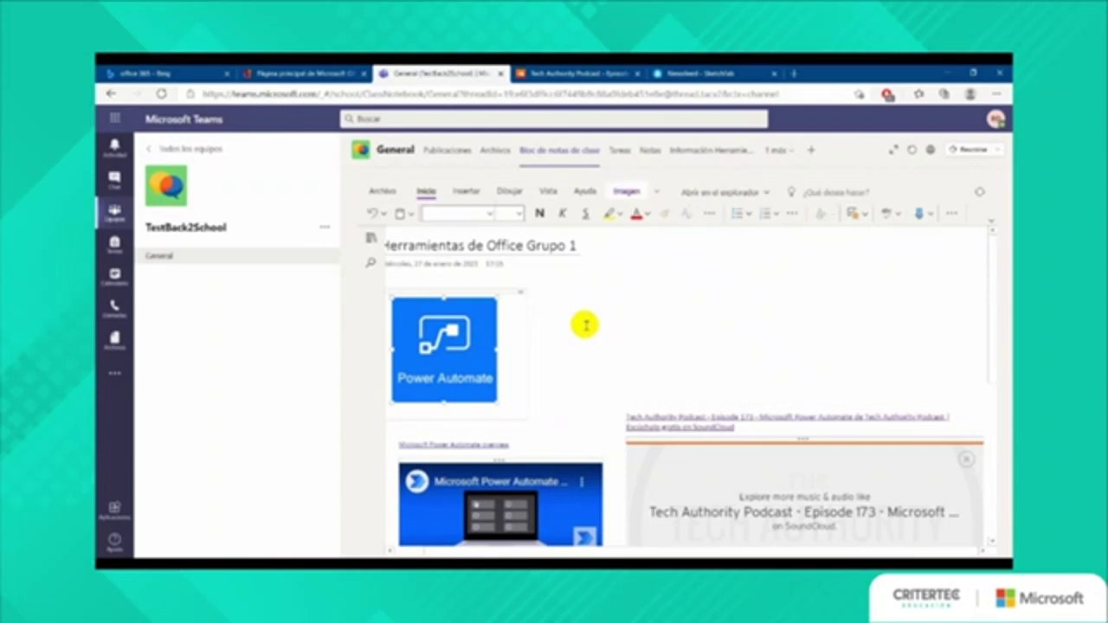
key(ctrl+z)
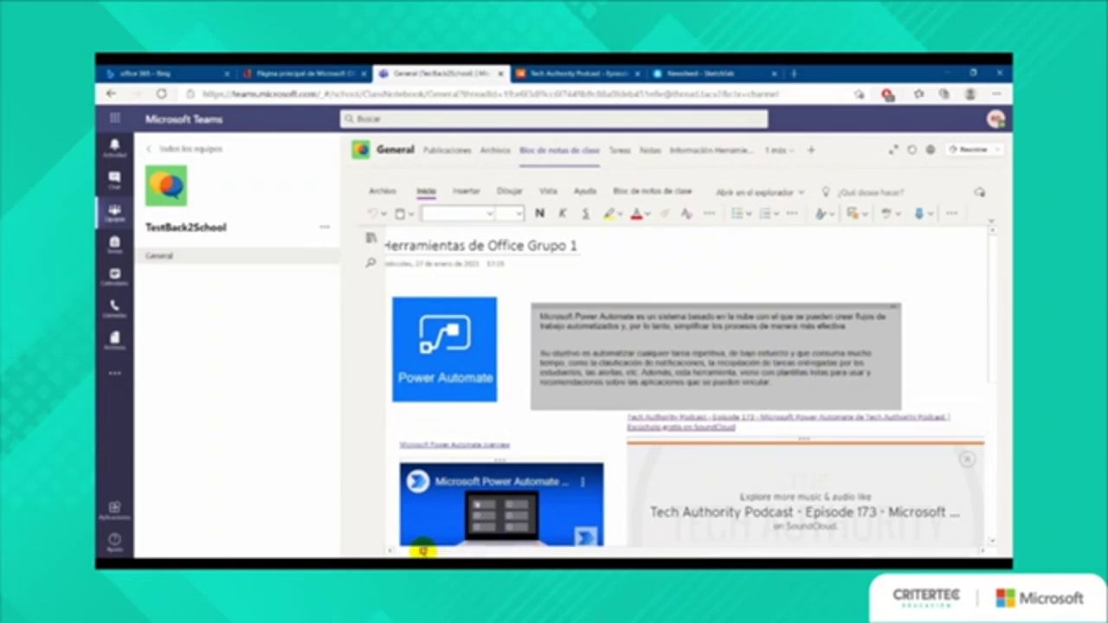
scroll(421, 549, left, 2)
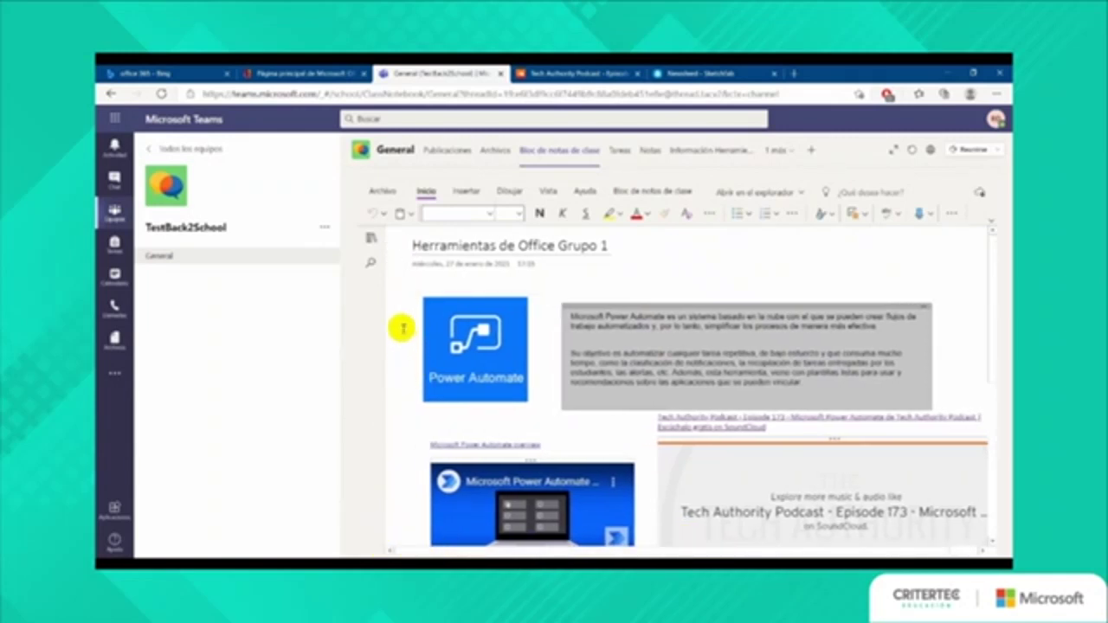